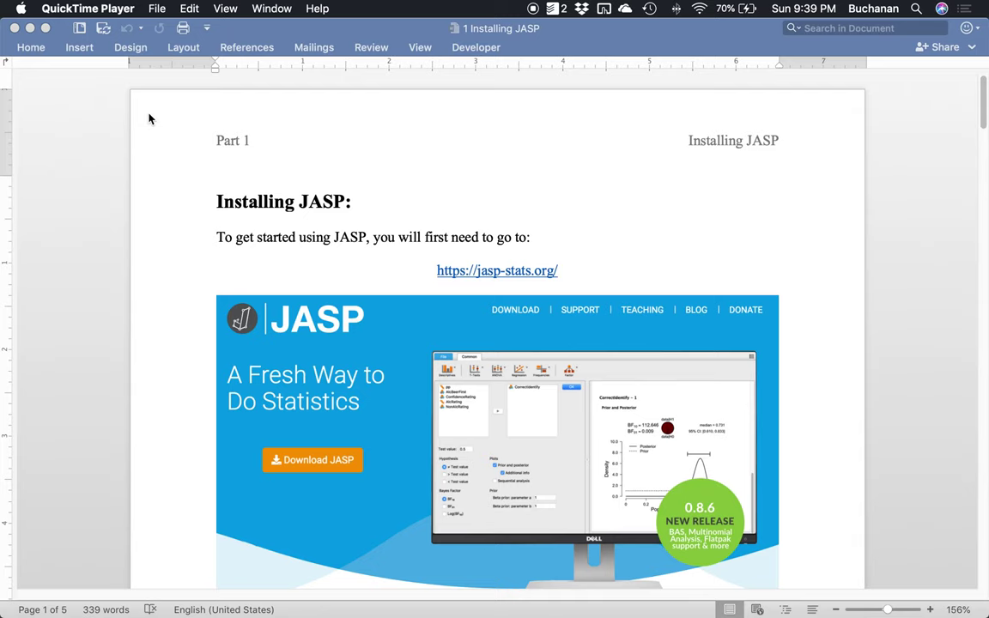
click(460, 272)
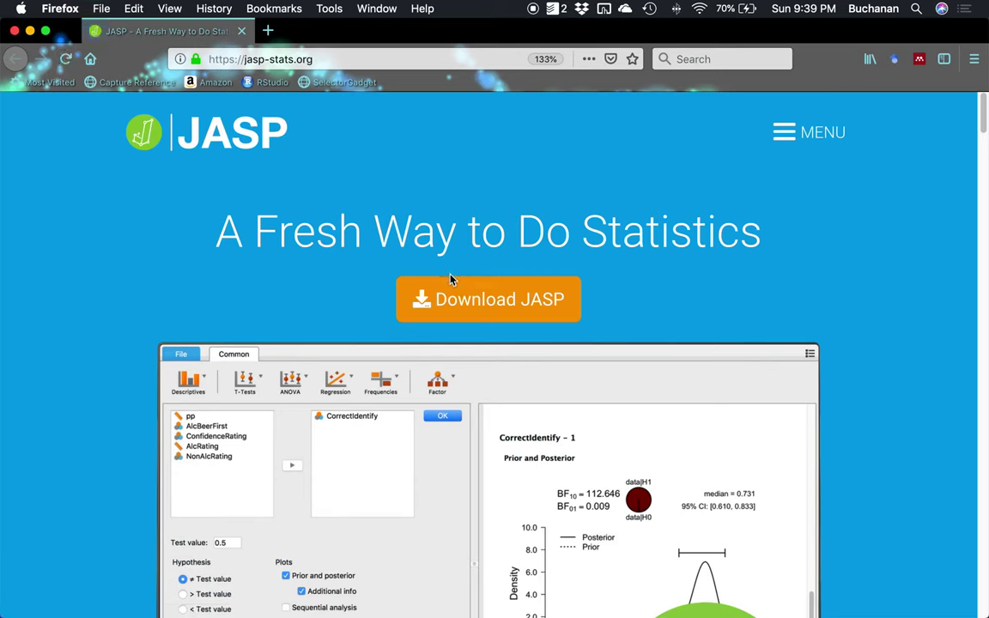
Step: Open the JASP 0.9.1.0 download page and scroll to the Windows, Mac and Linux buttons
click(451, 297)
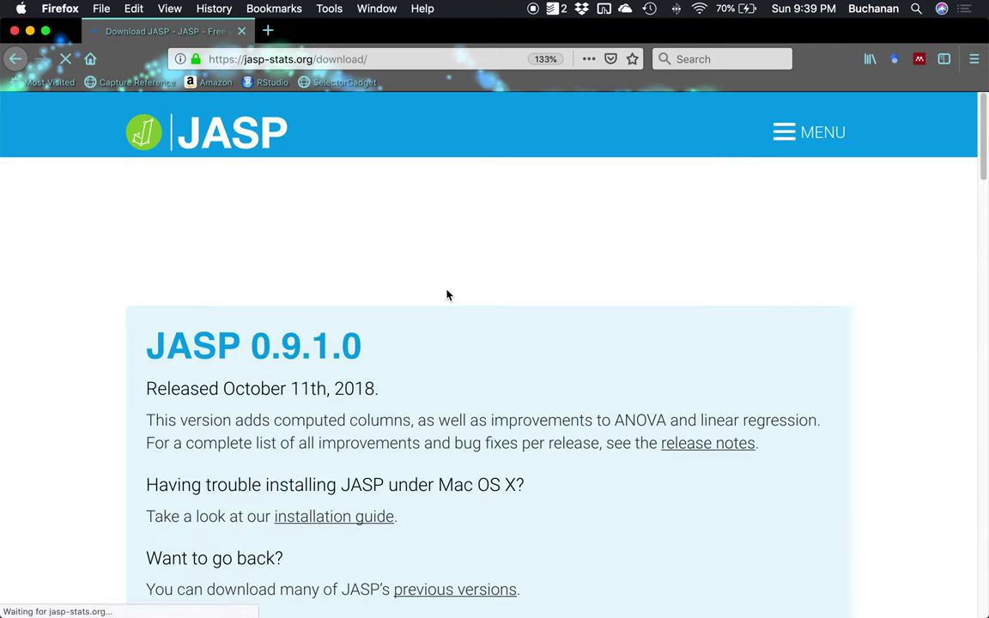
scroll(446, 295, down, 3)
scroll(447, 295, down, 2)
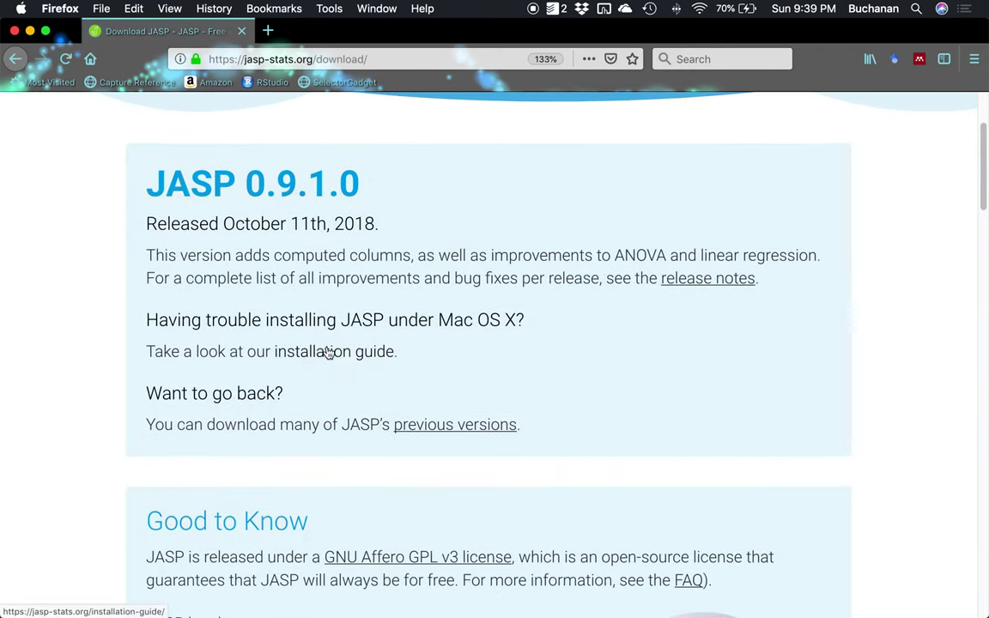
scroll(413, 352, down, 10)
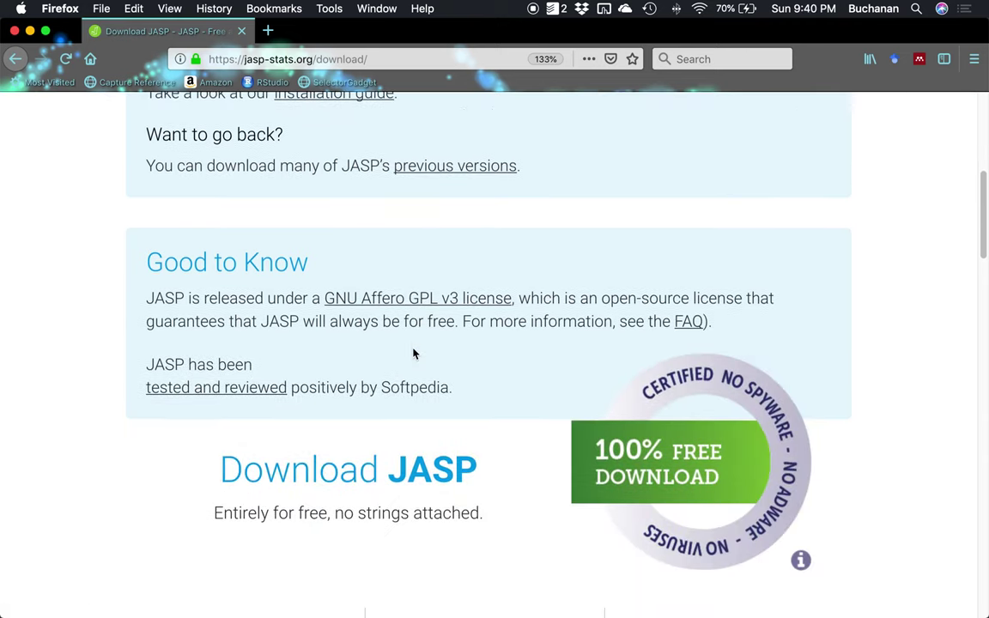
scroll(413, 352, down, 6)
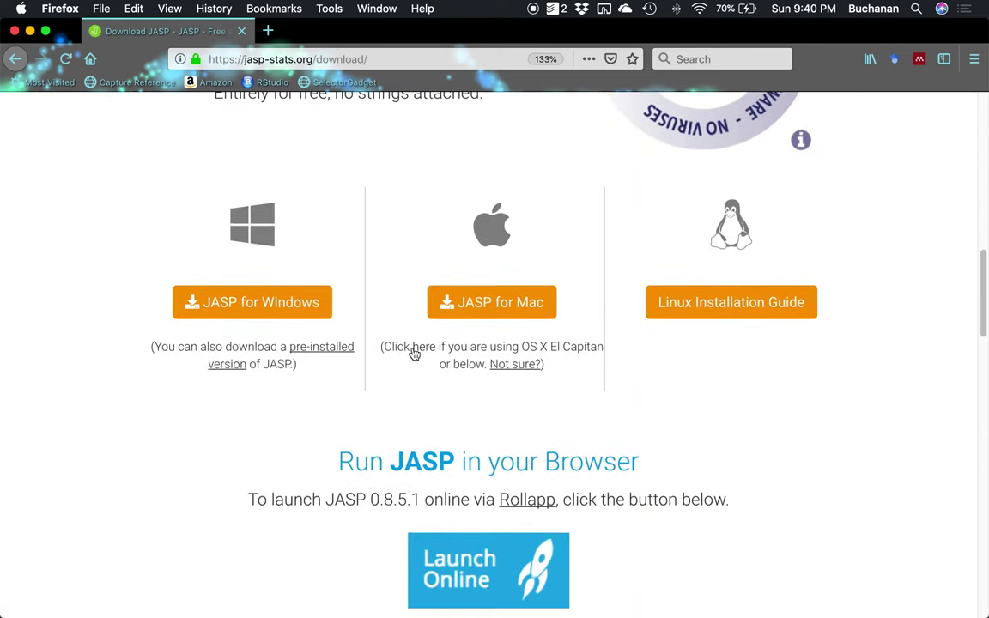
scroll(413, 354, up, 1)
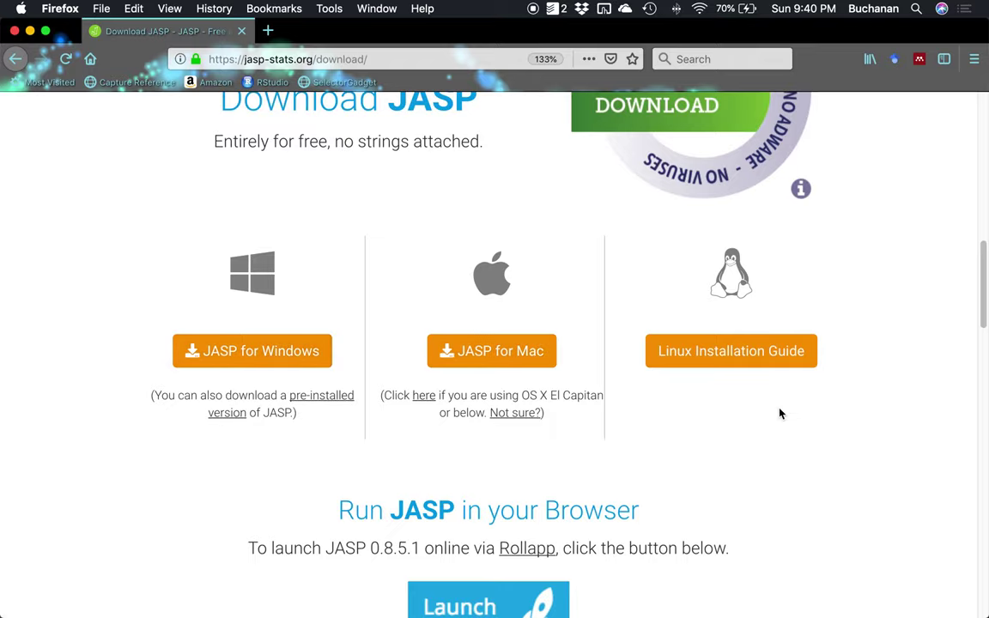
key(ctrl+Up)
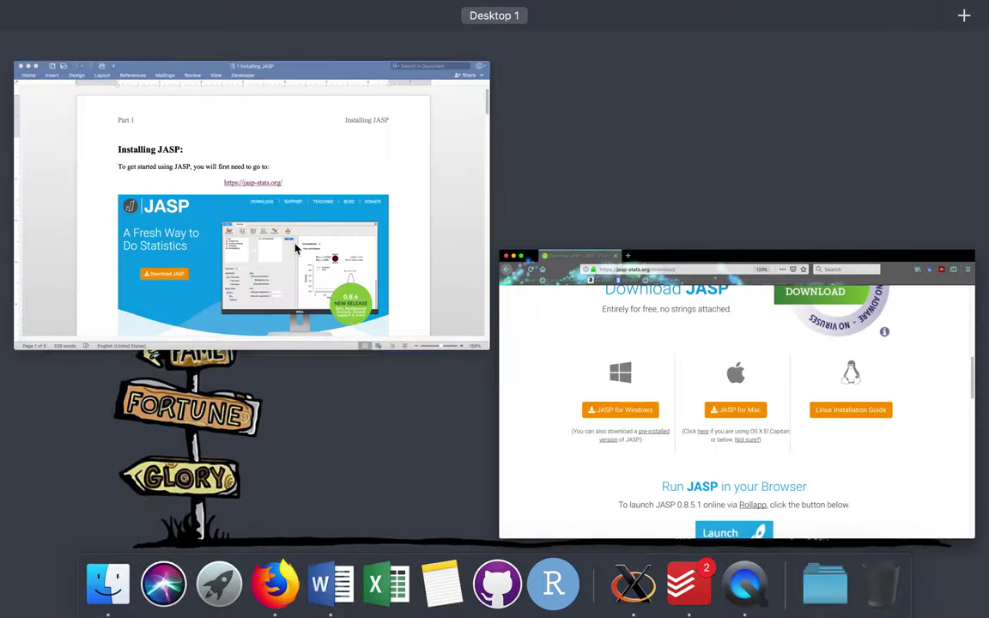
Step: Bring Word forward and scroll to the Mac OS X download notes on page 2
click(470, 294)
scroll(471, 295, down, 10)
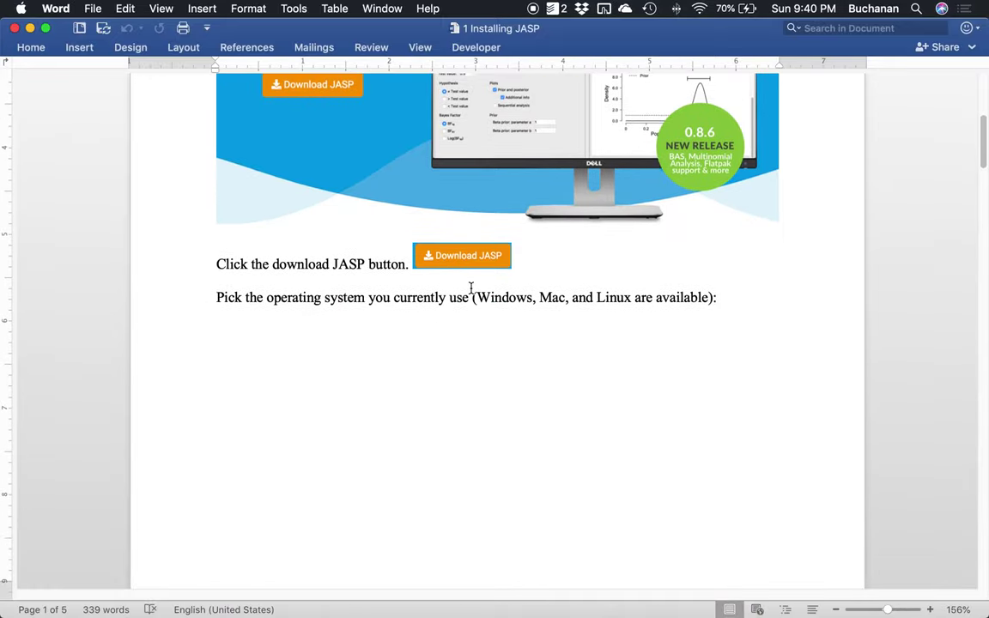
scroll(470, 290, up, 6)
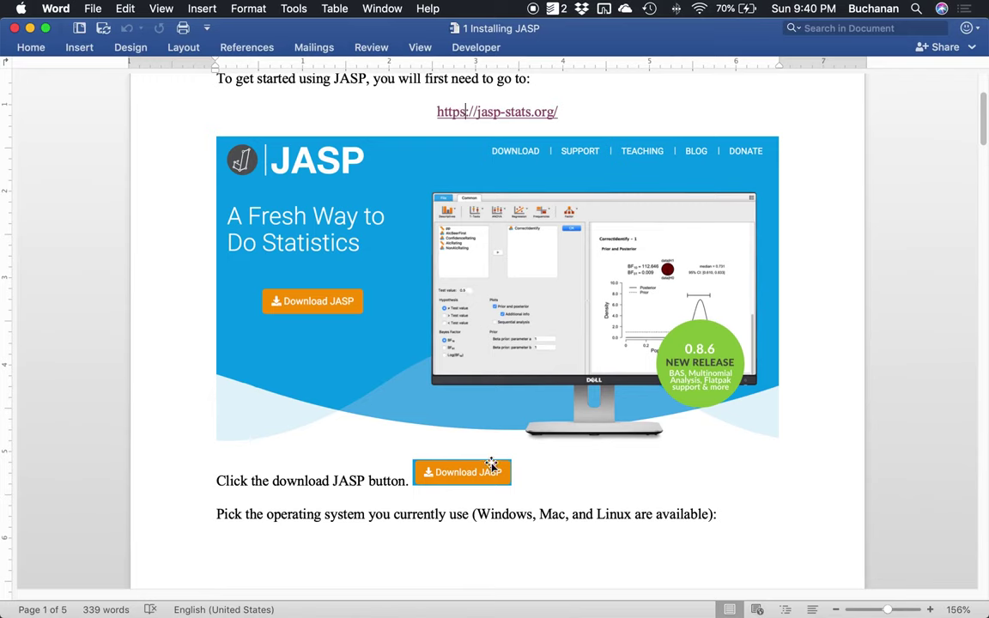
scroll(491, 464, down, 10)
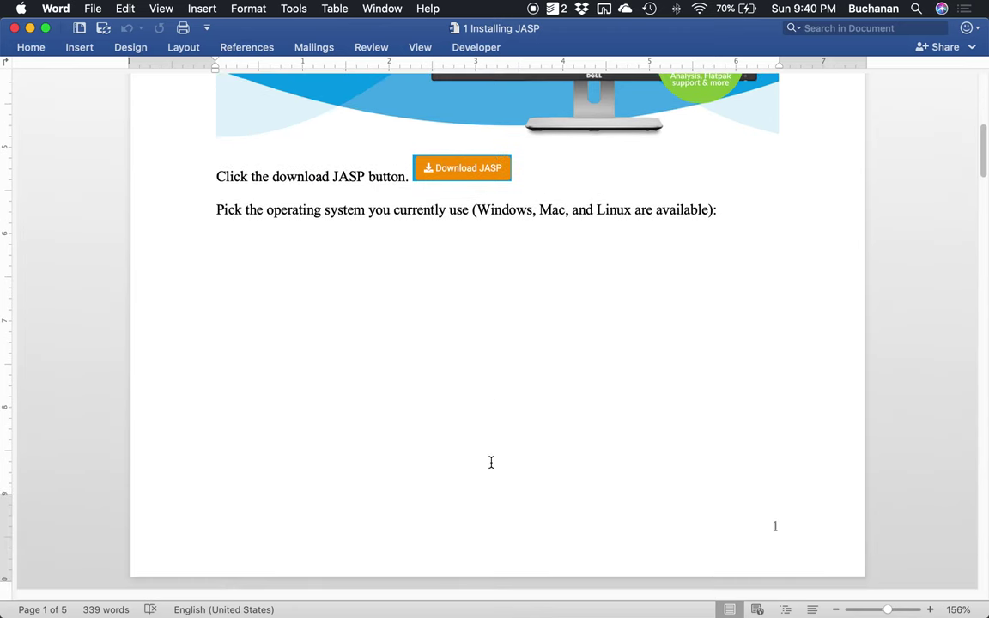
scroll(491, 465, down, 10)
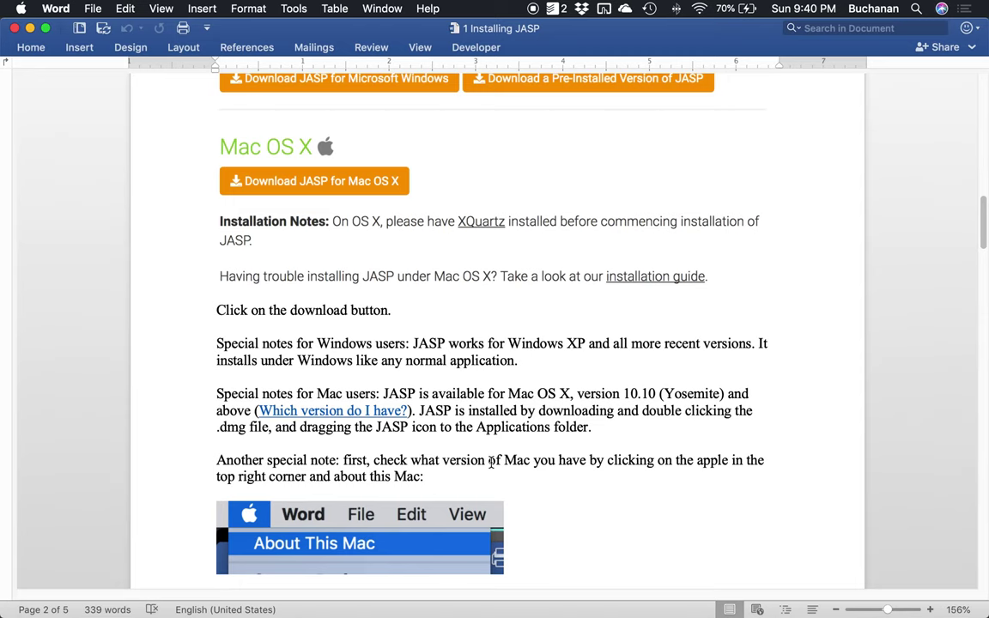
Step: Switch to Firefox and scroll the download page to the Mac 'installation guide' link
key(ctrl+Up)
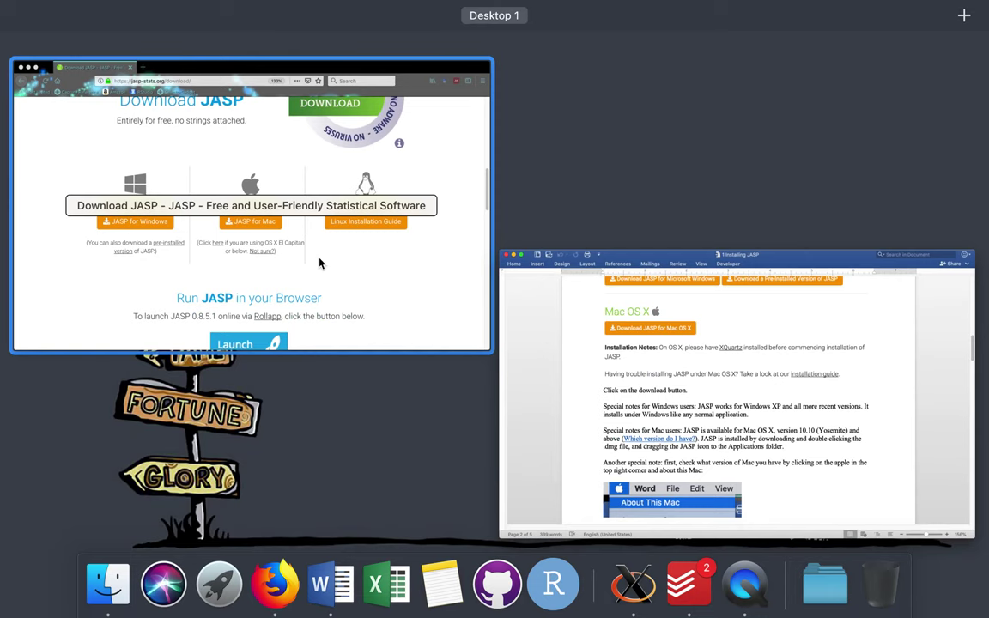
click(302, 269)
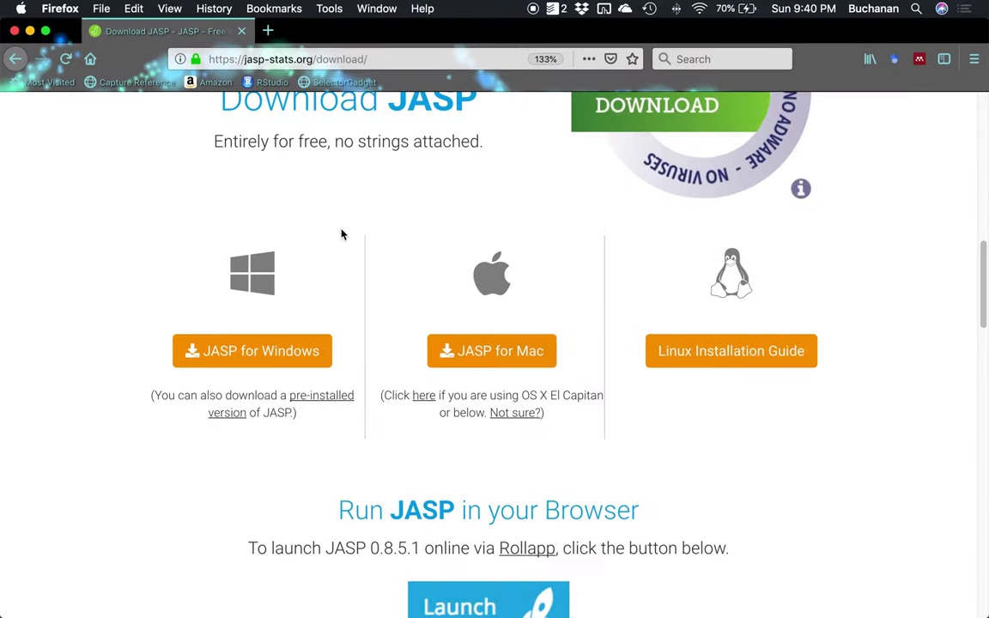
scroll(476, 302, down, 5)
scroll(476, 302, up, 6)
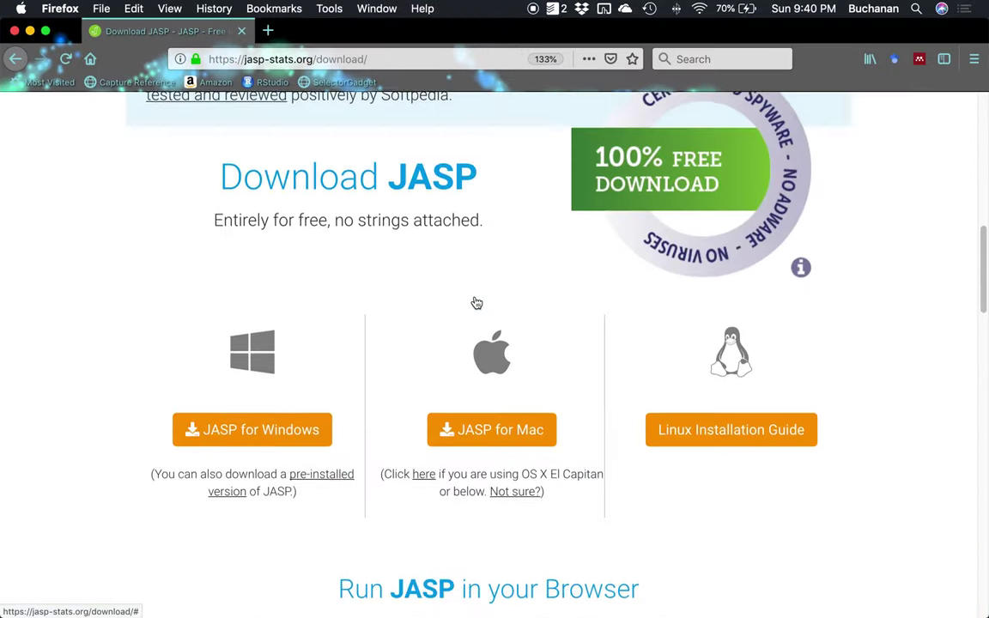
scroll(476, 302, down, 2)
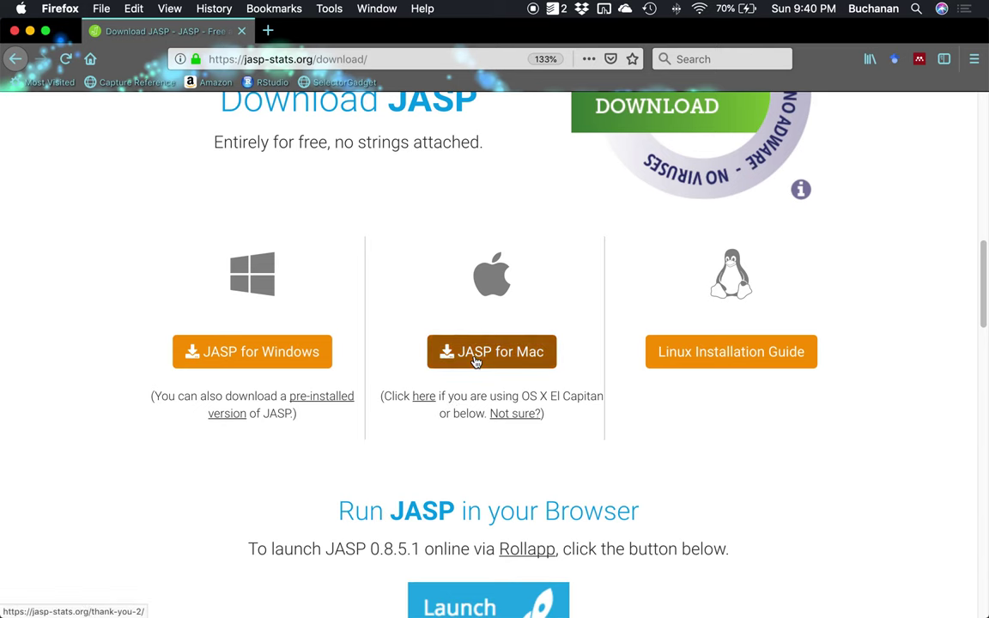
scroll(475, 360, up, 8)
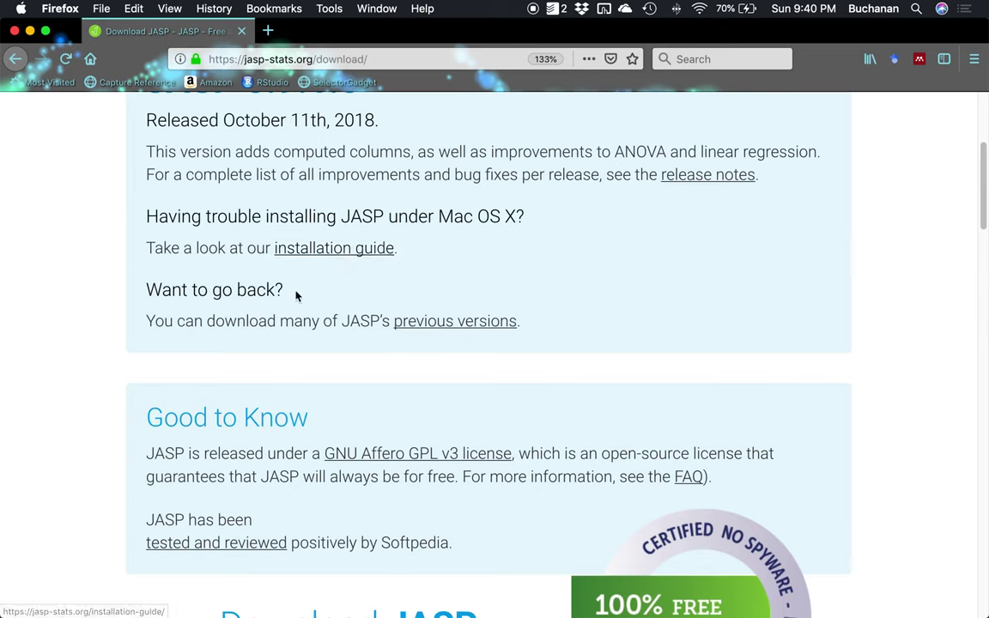
Step: Skim JASP's Mac Installation Guide page, then bring the Word guide back to the front
click(334, 249)
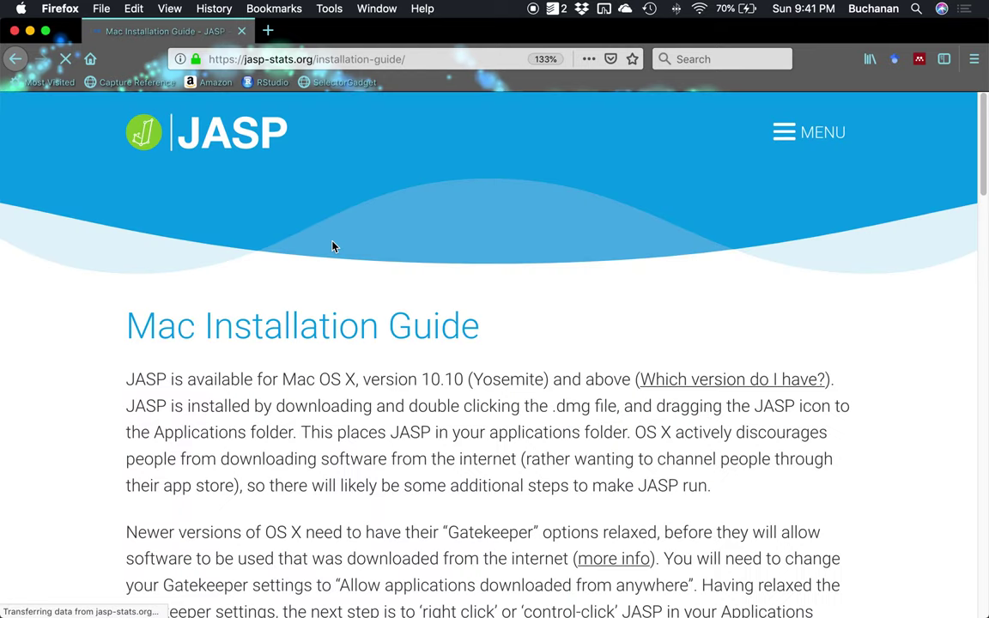
scroll(333, 247, down, 3)
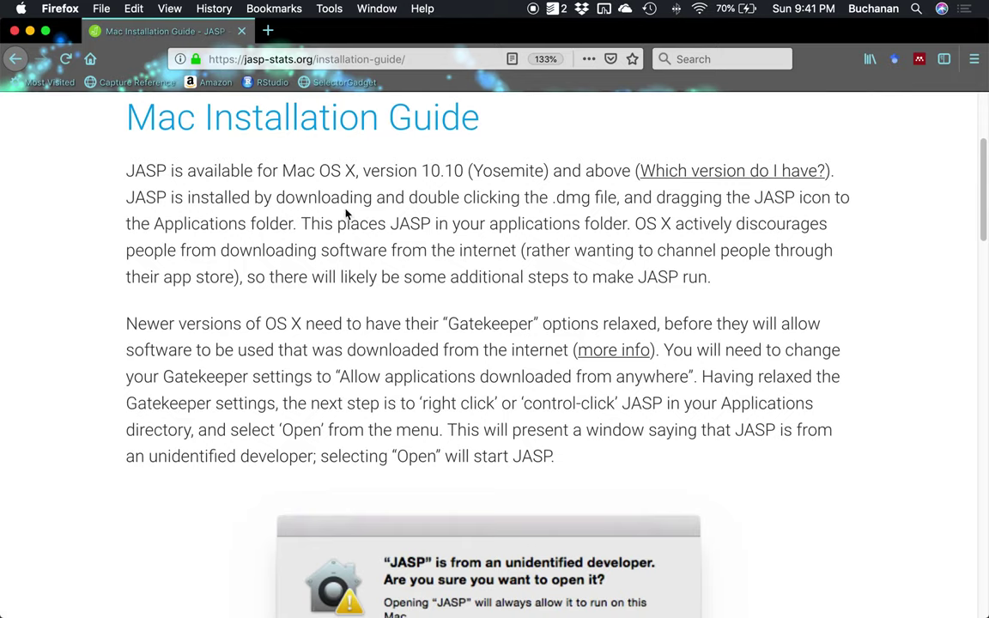
click(532, 9)
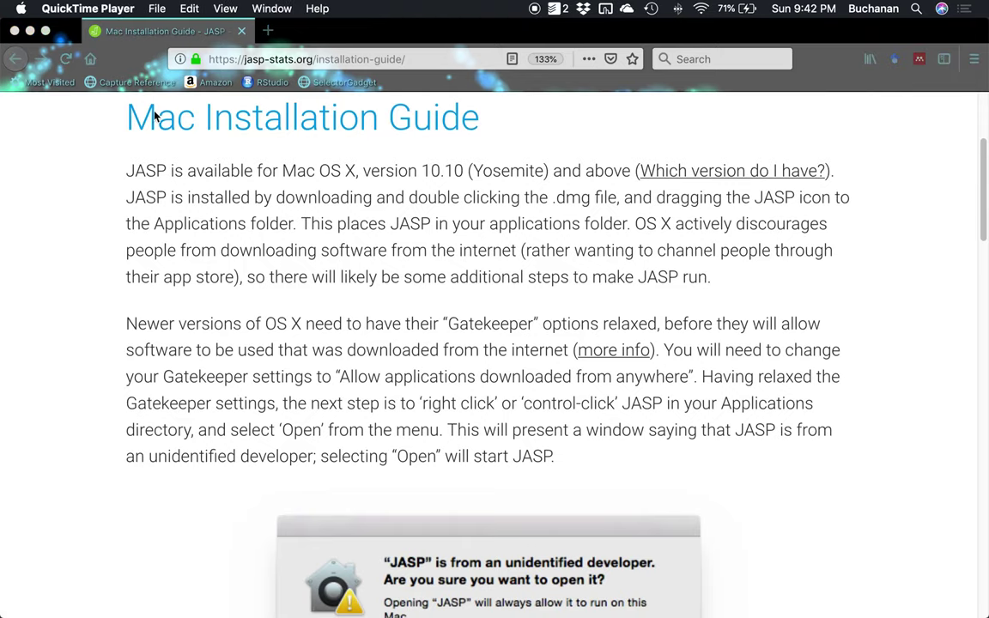
mouse_move(0, 617)
click(324, 271)
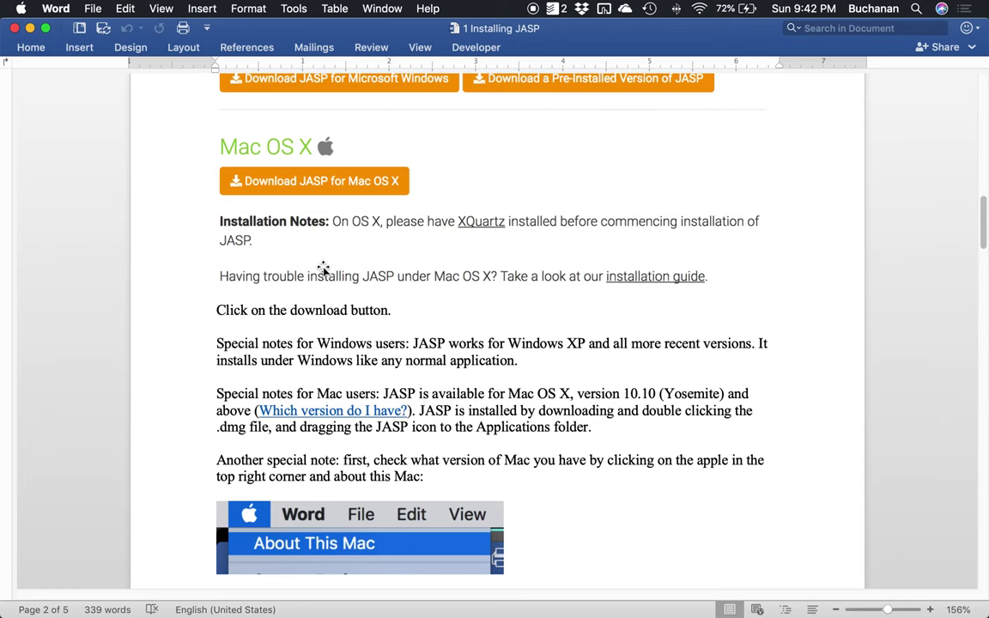
scroll(404, 283, down, 6)
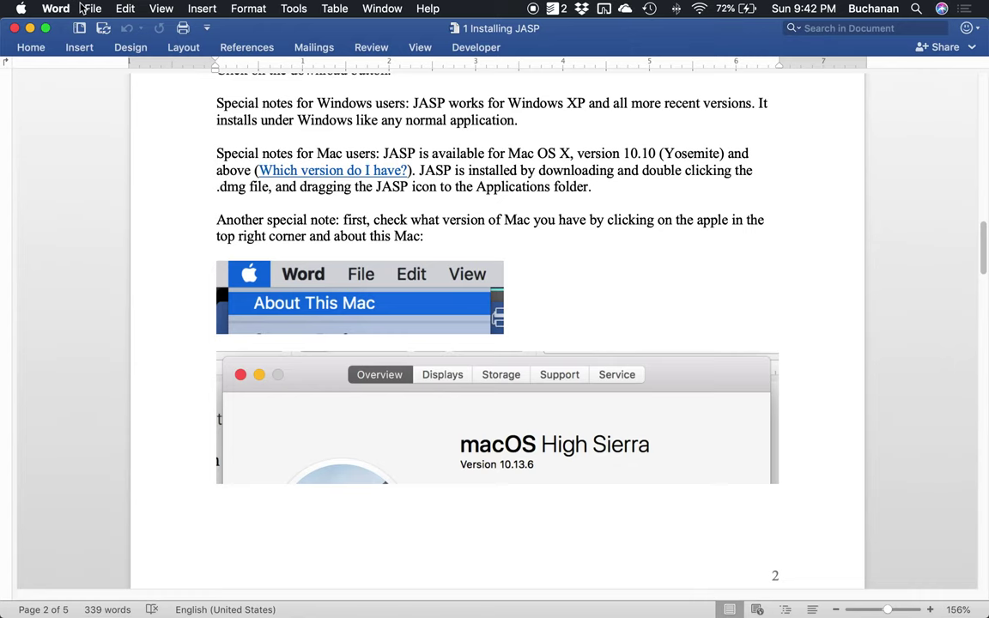
click(22, 11)
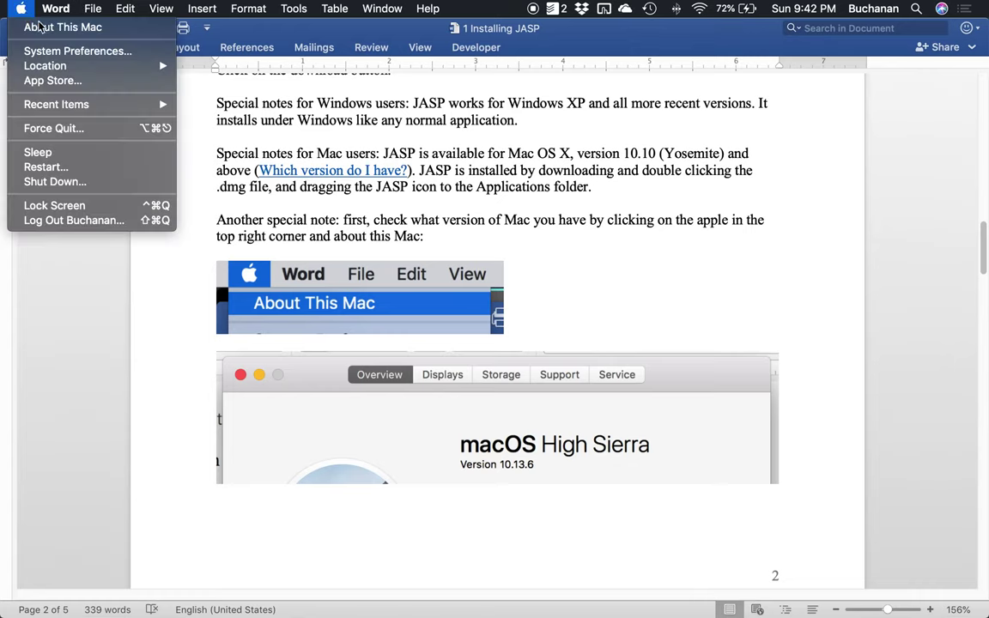
click(40, 25)
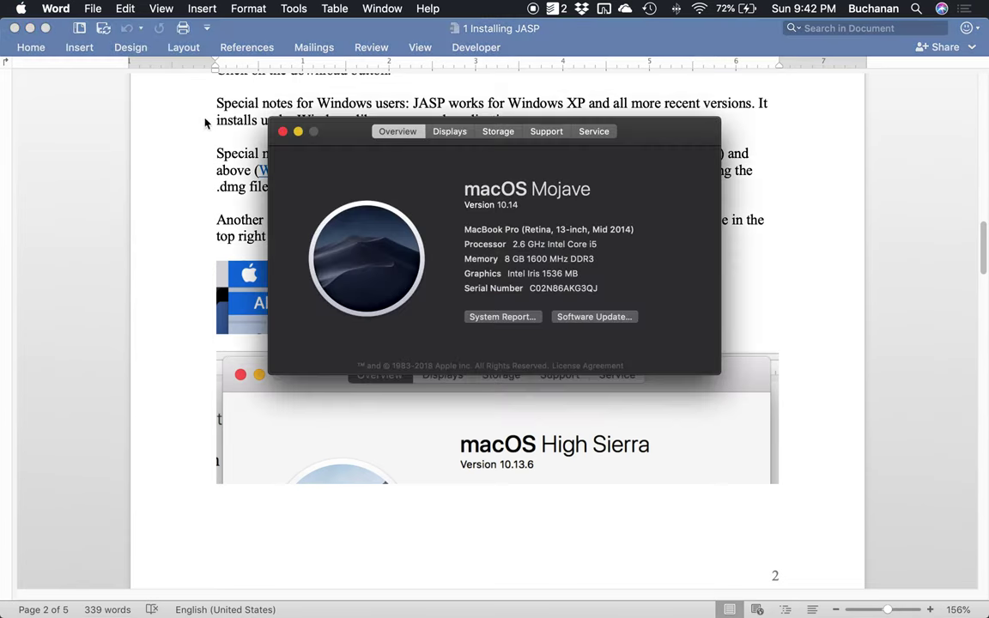
drag(682, 133, 692, 283)
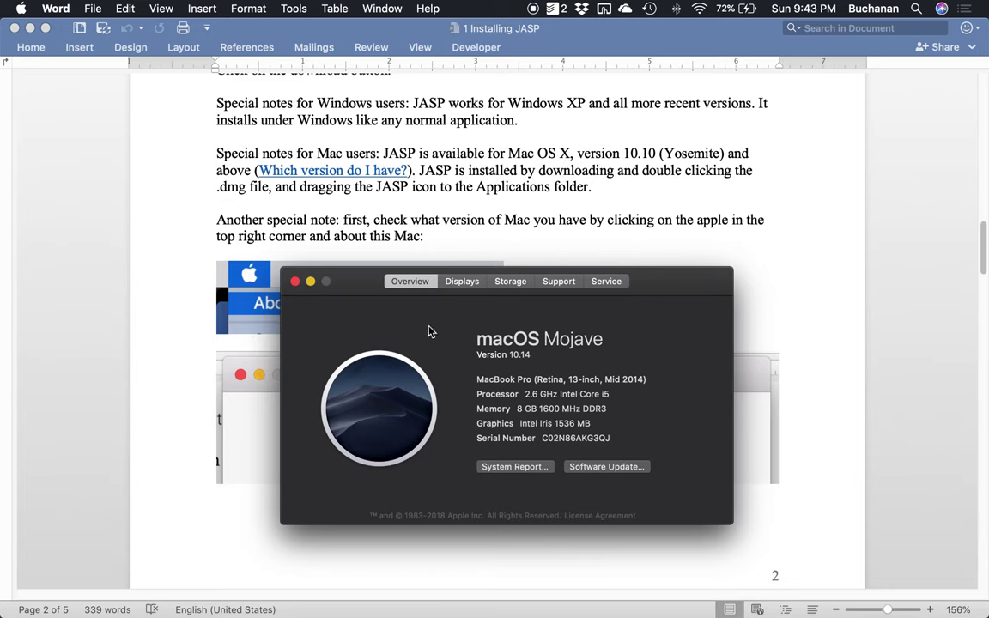
click(294, 280)
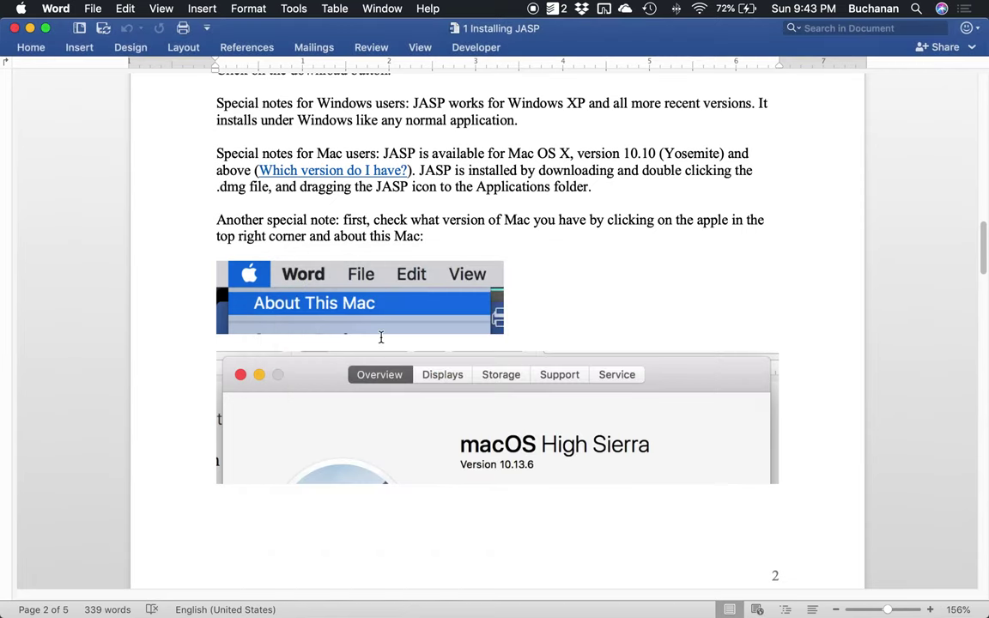
scroll(381, 337, down, 3)
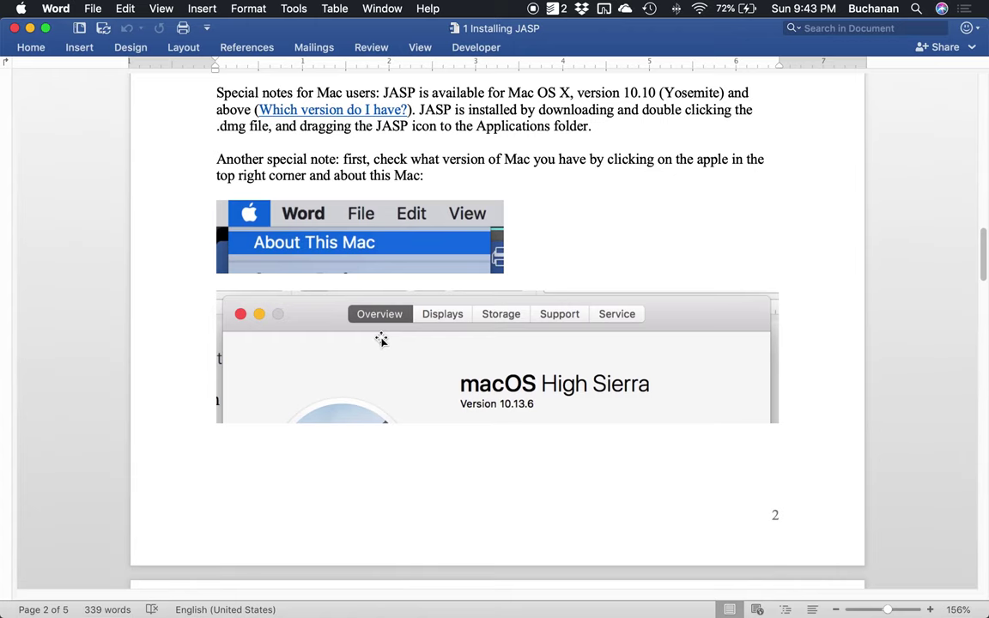
Step: Scroll to page 3's 'If your version number is 10.11 or lower' section, then switch to Firefox
scroll(382, 337, down, 10)
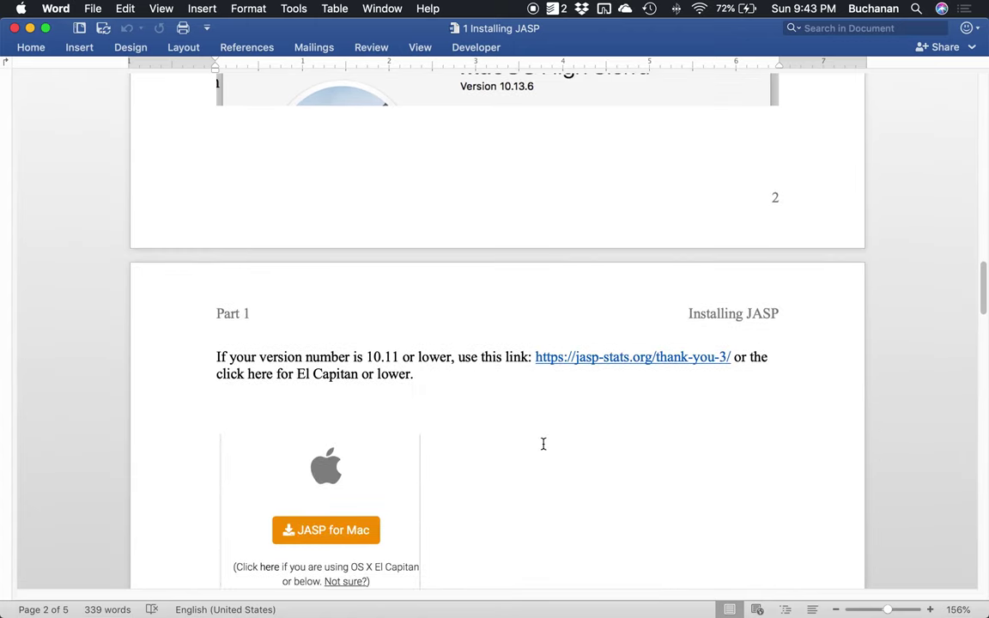
scroll(543, 444, down, 5)
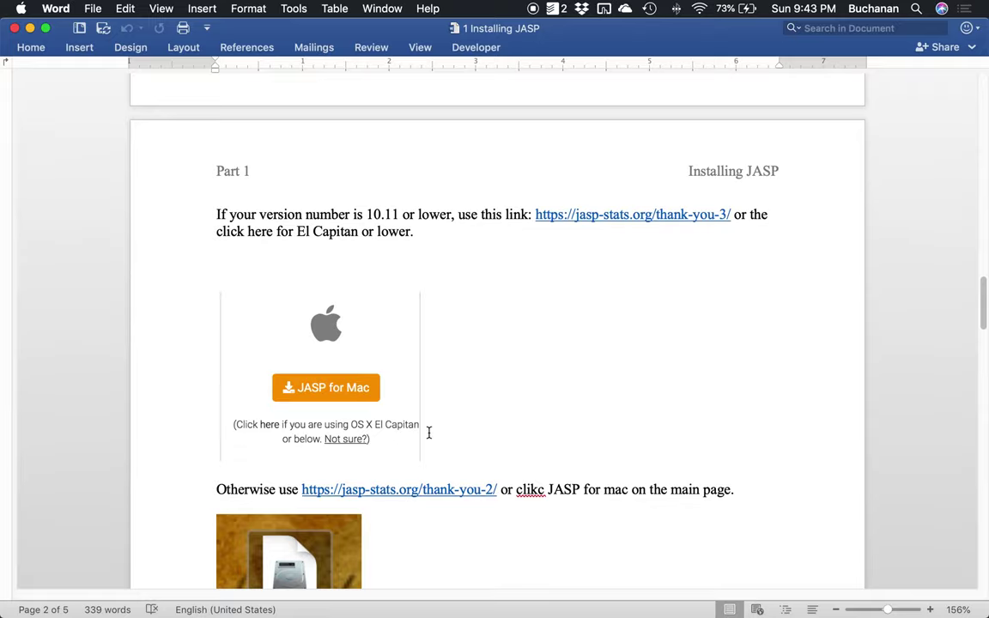
key(ctrl+Up)
Step: Go back to the JASP download page showing the JASP for Mac and El Capitan links
click(242, 264)
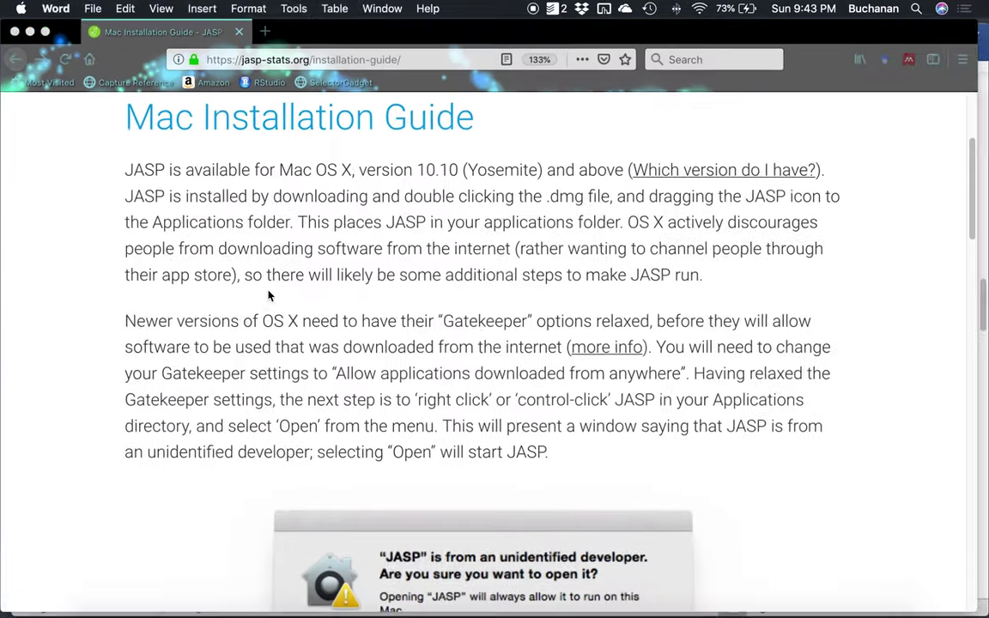
click(15, 59)
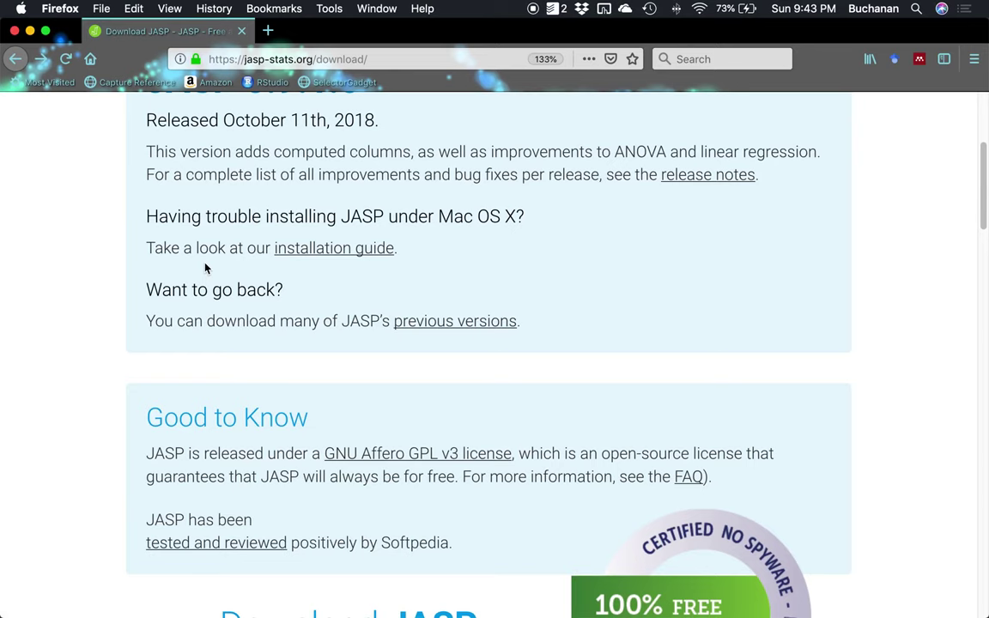
scroll(205, 269, up, 1)
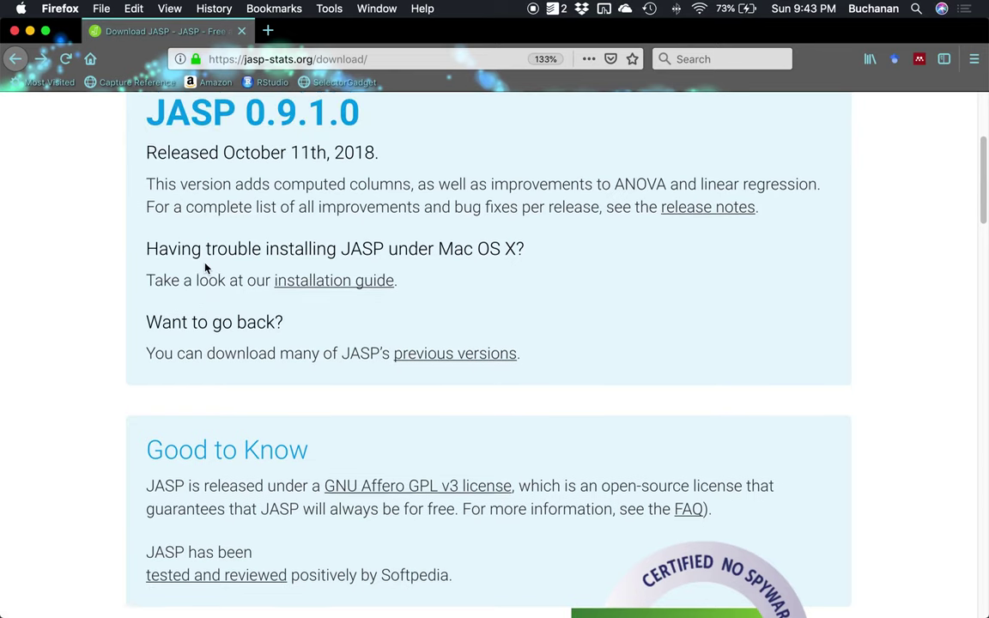
scroll(206, 268, down, 10)
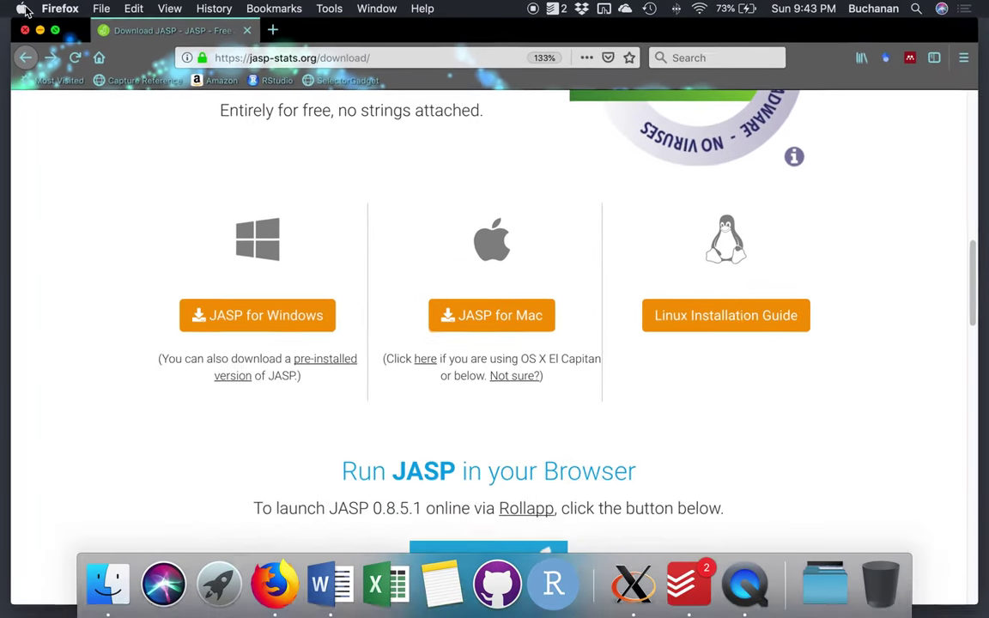
click(21, 9)
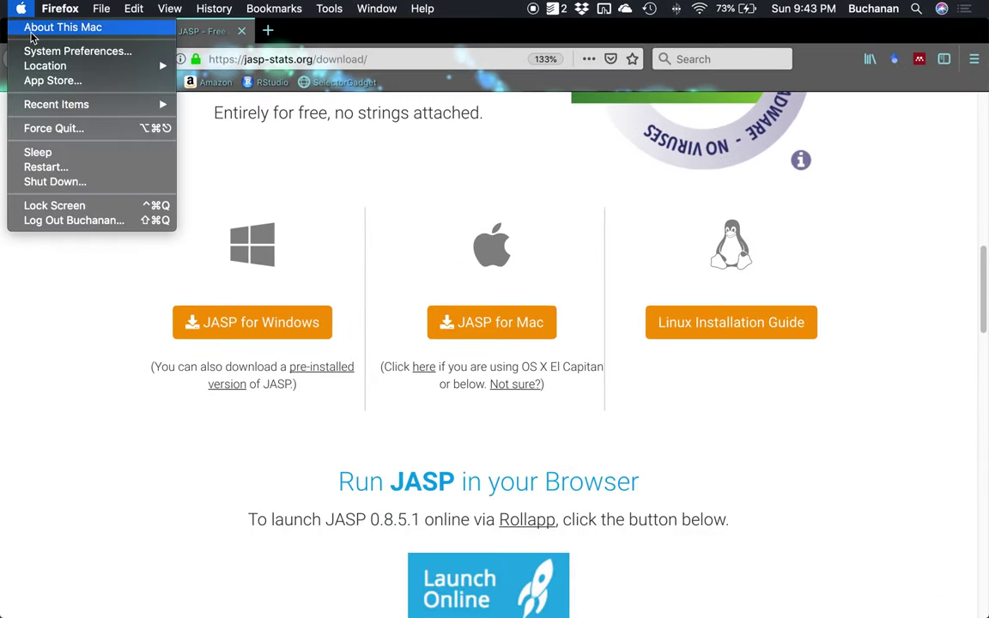
click(428, 409)
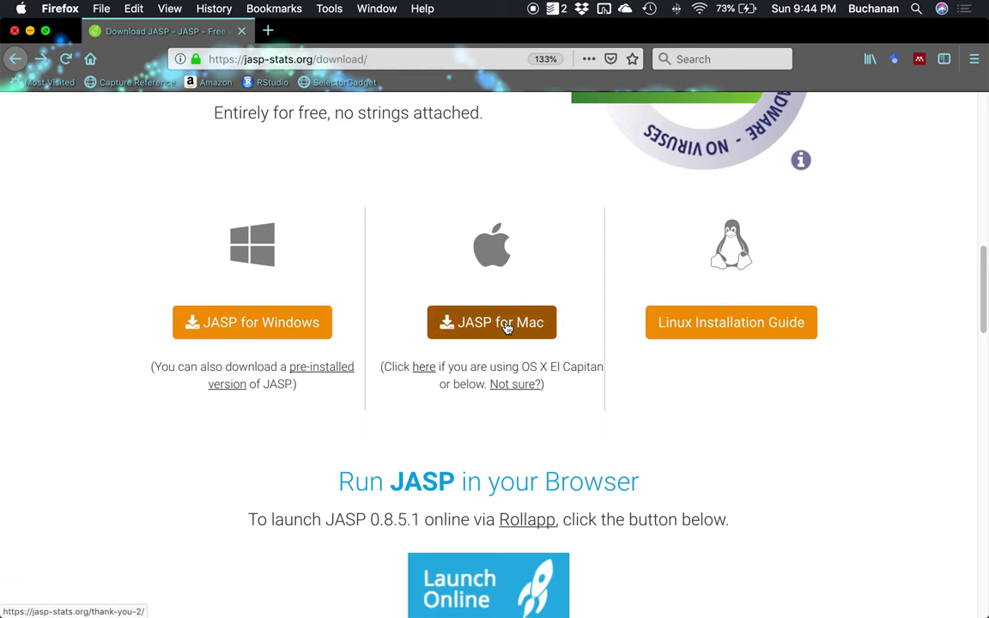
key(ctrl+Up)
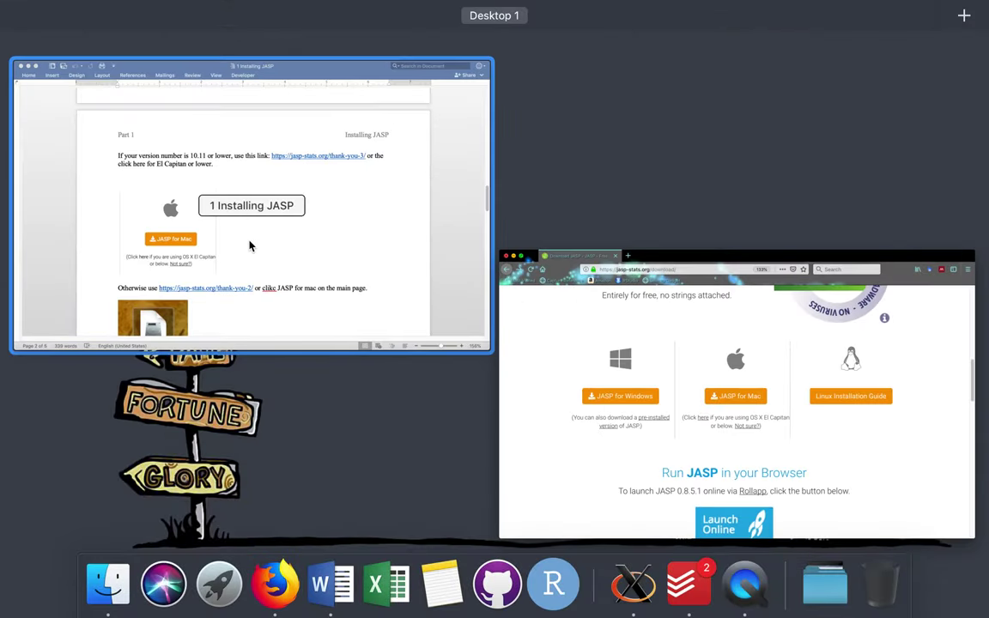
Step: Correct 'clikc' to 'click' in the 'Otherwise use…' line and save the guide
click(348, 243)
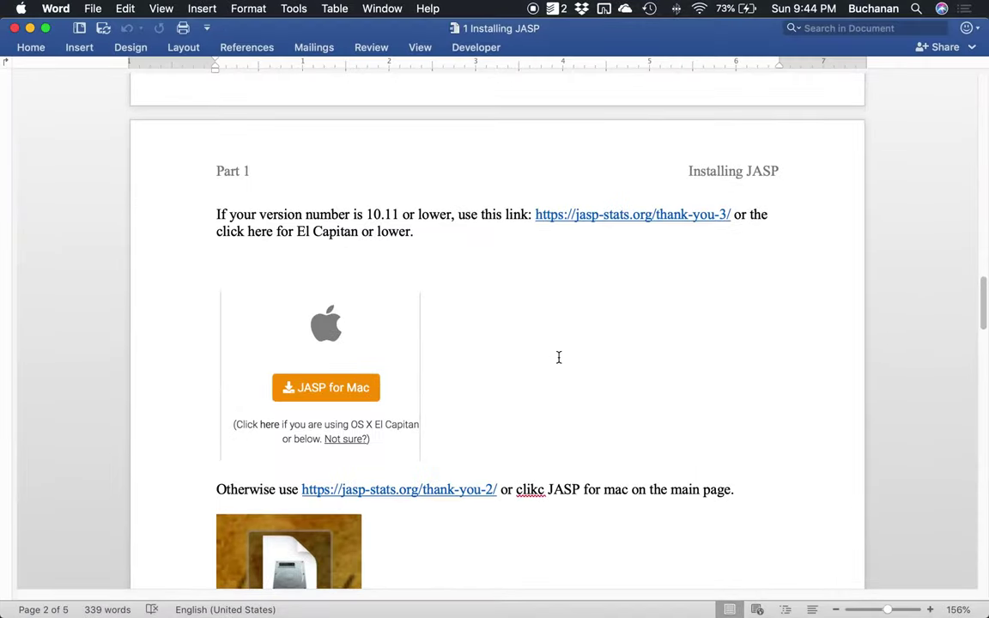
scroll(558, 356, down, 5)
double_click(530, 323)
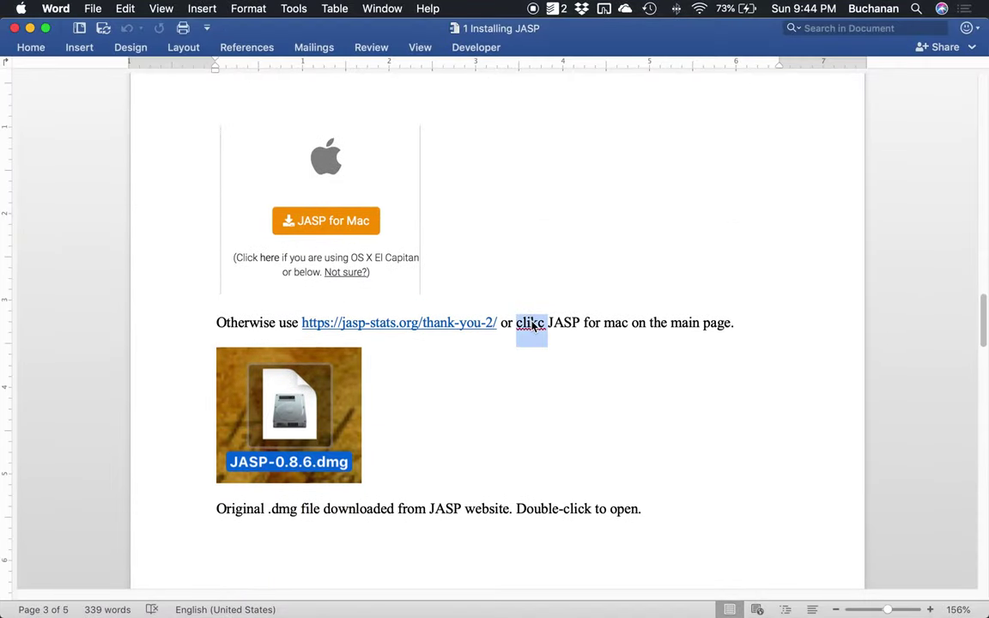
text(click)
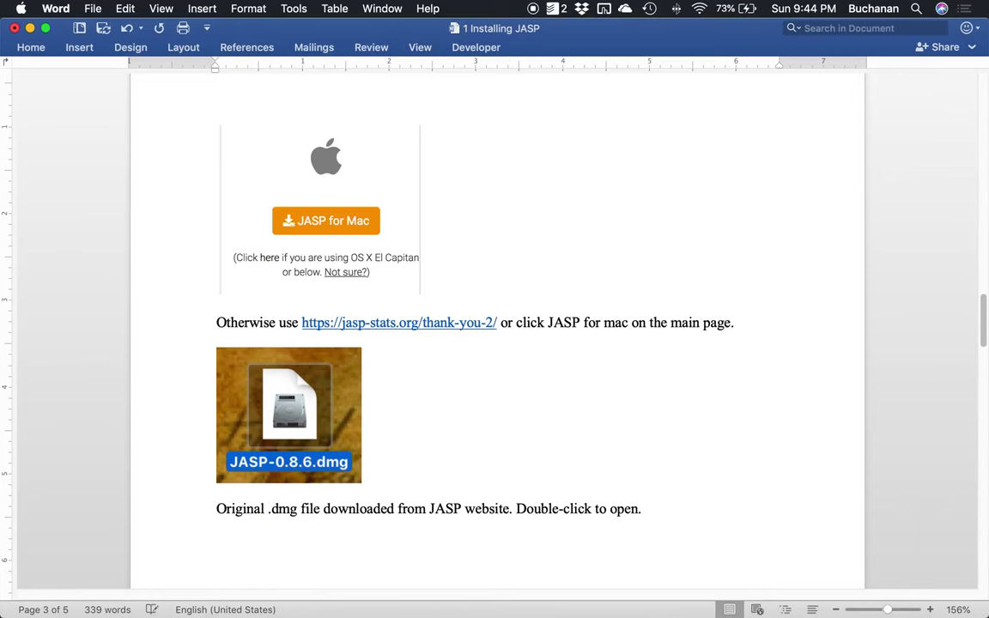
key(super+s)
Step: Scroll through pages 3 and 4 to the JASP disk image drag-to-Applications step
scroll(490, 421, down, 2)
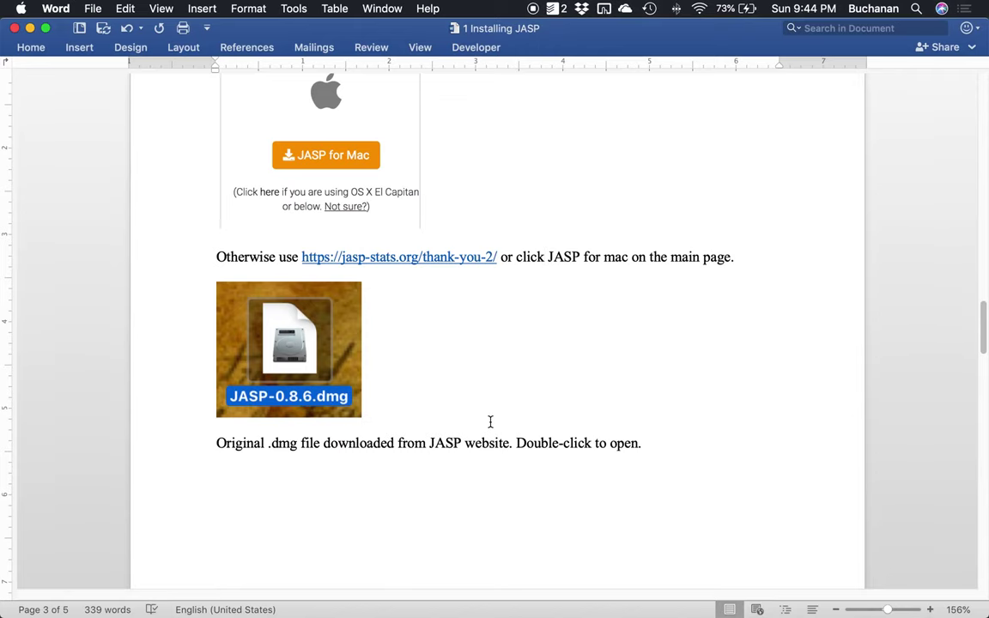
scroll(491, 421, down, 10)
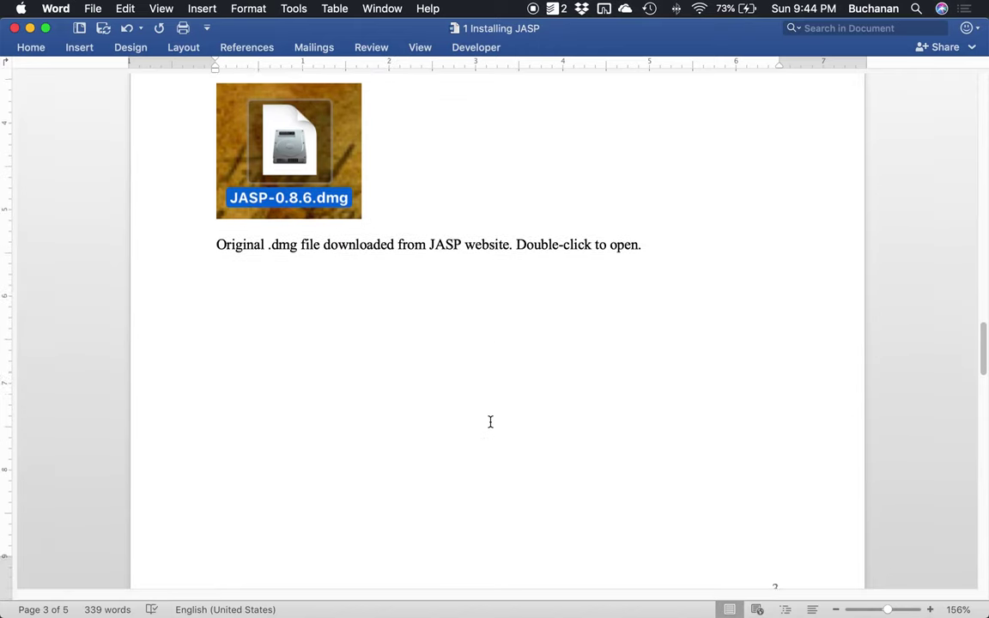
scroll(491, 427, down, 8)
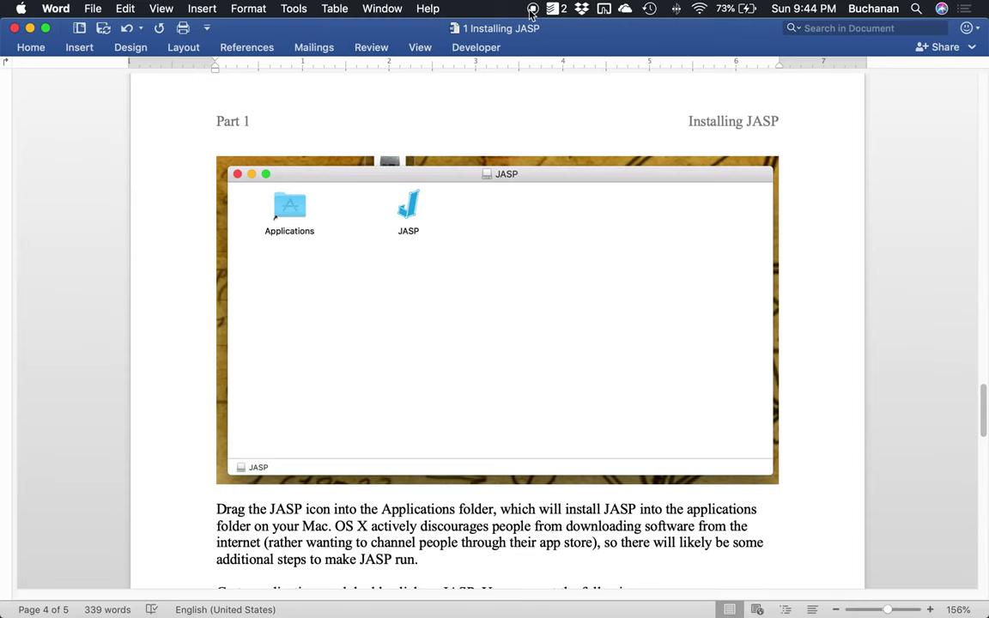
scroll(373, 439, down, 3)
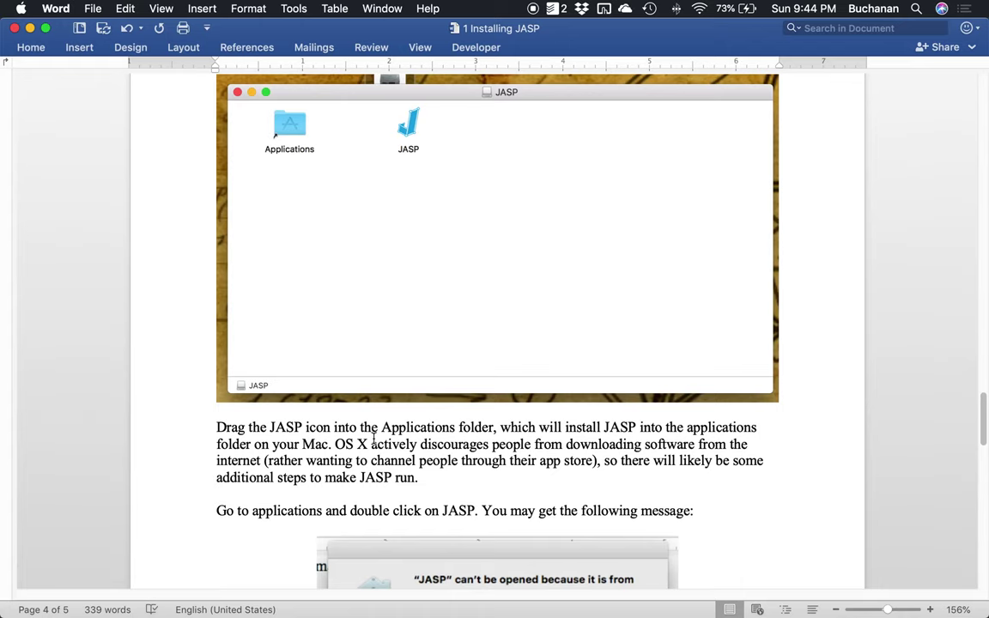
scroll(384, 369, up, 15)
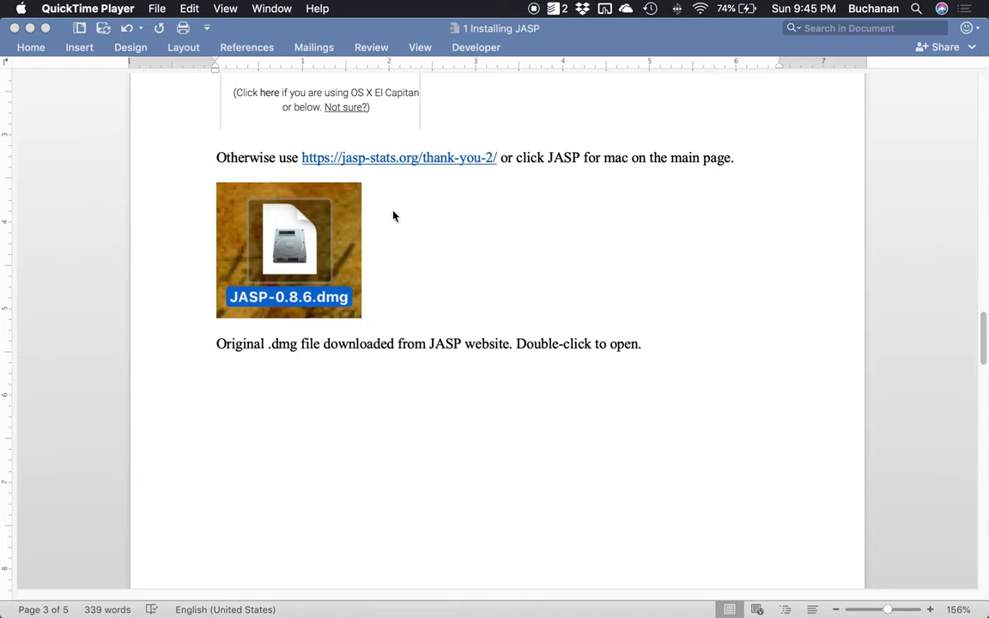
scroll(448, 281, down, 10)
scroll(446, 281, down, 4)
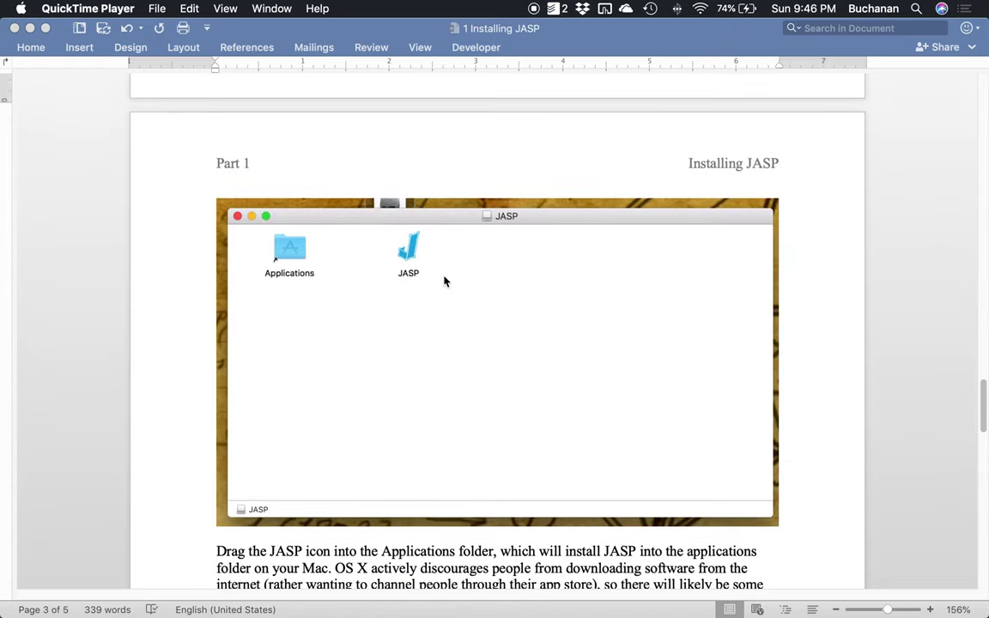
mouse_move(273, 608)
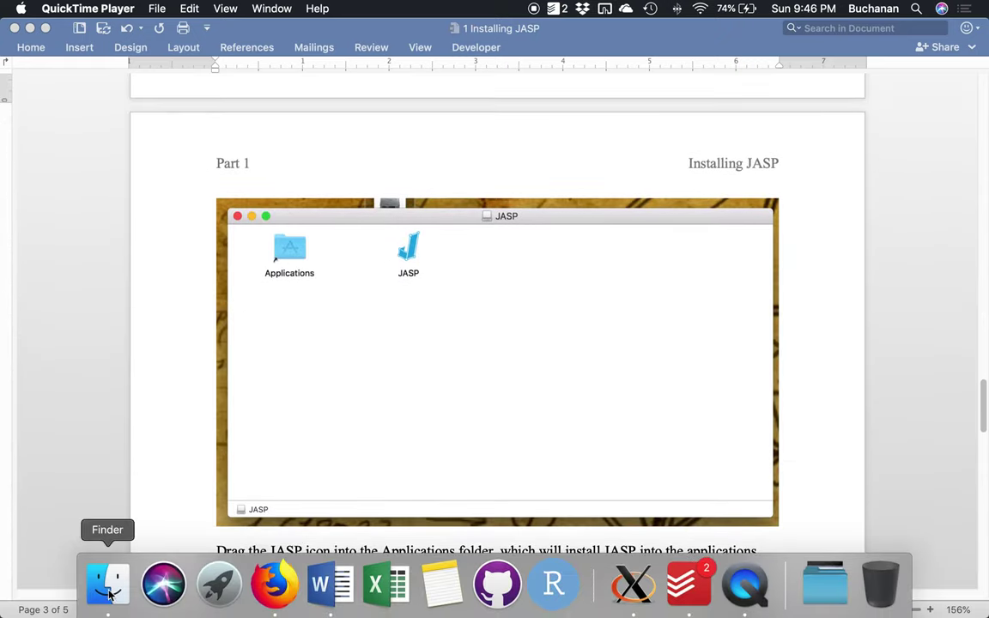
click(106, 586)
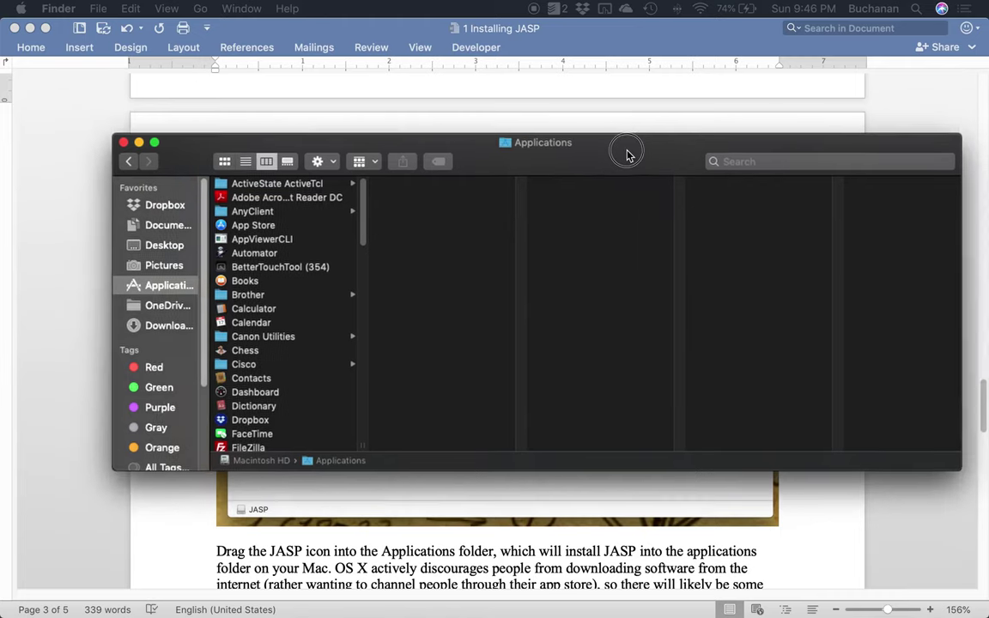
scroll(273, 368, down, 10)
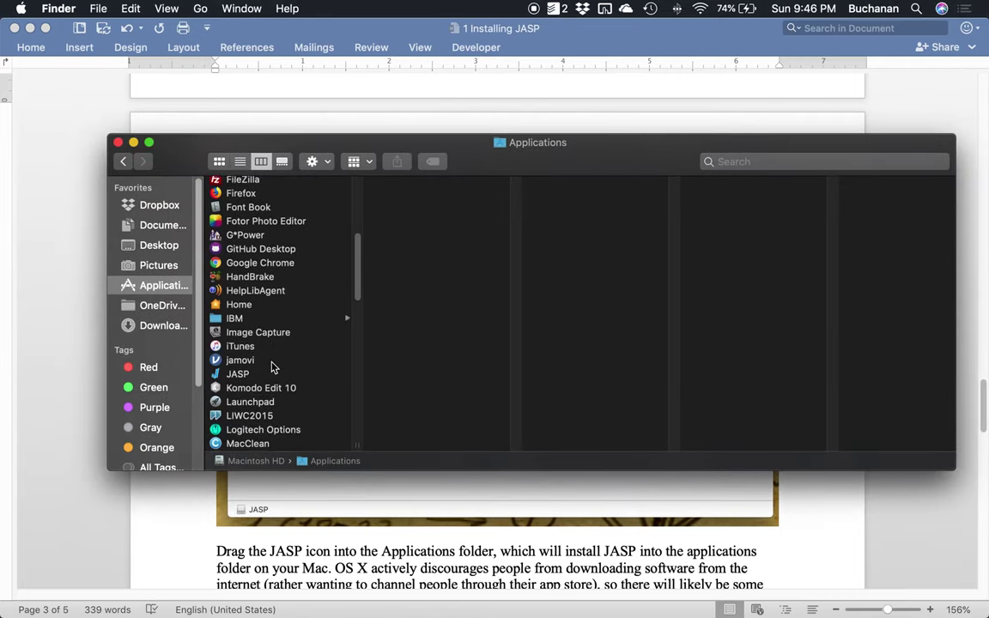
scroll(273, 368, up, 2)
scroll(273, 367, up, 1)
click(251, 311)
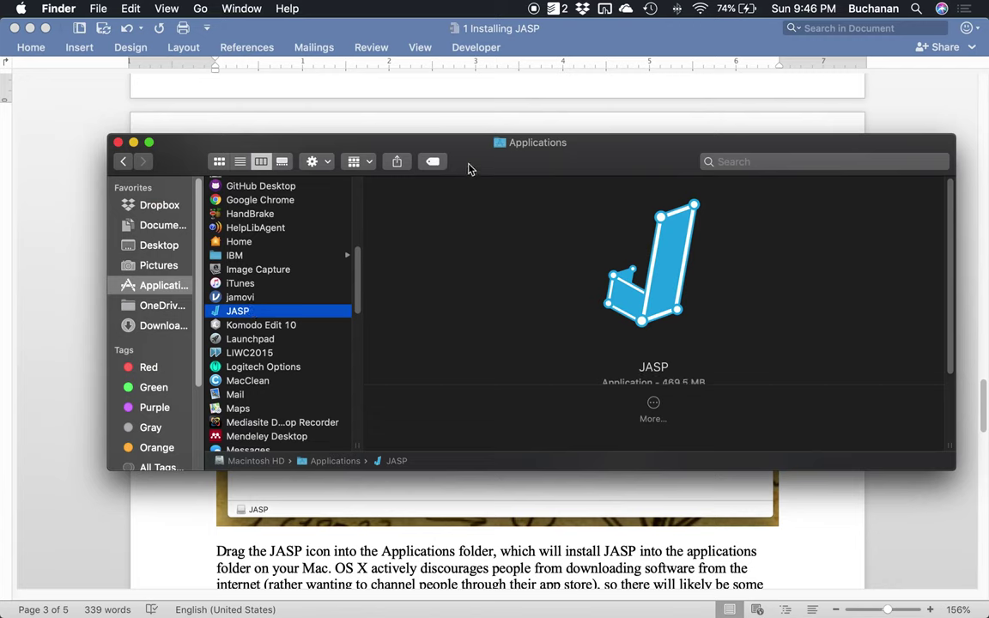
drag(545, 167, 590, 165)
key(super+w)
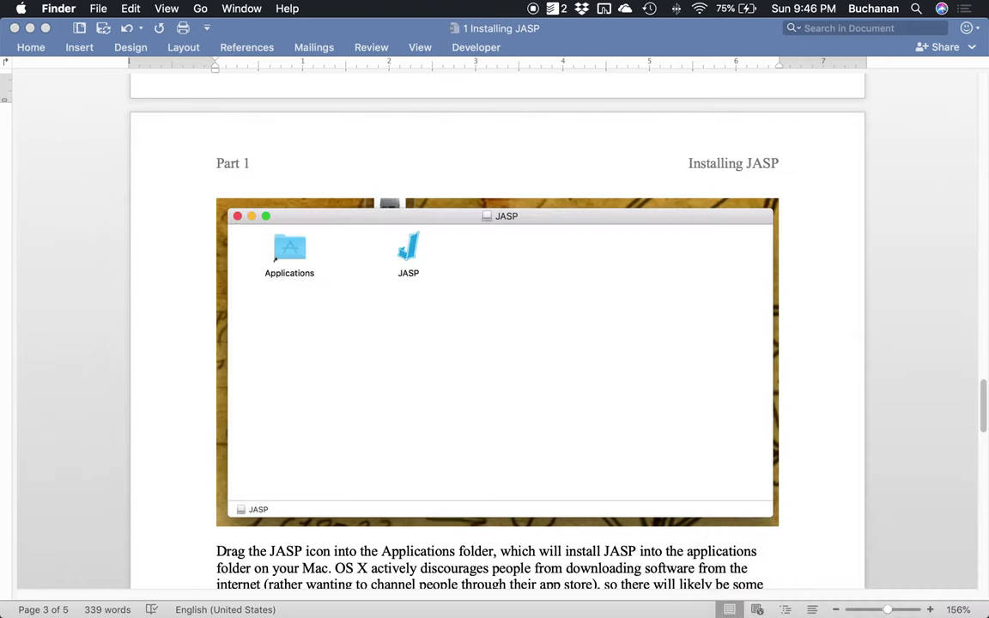
scroll(580, 290, down, 6)
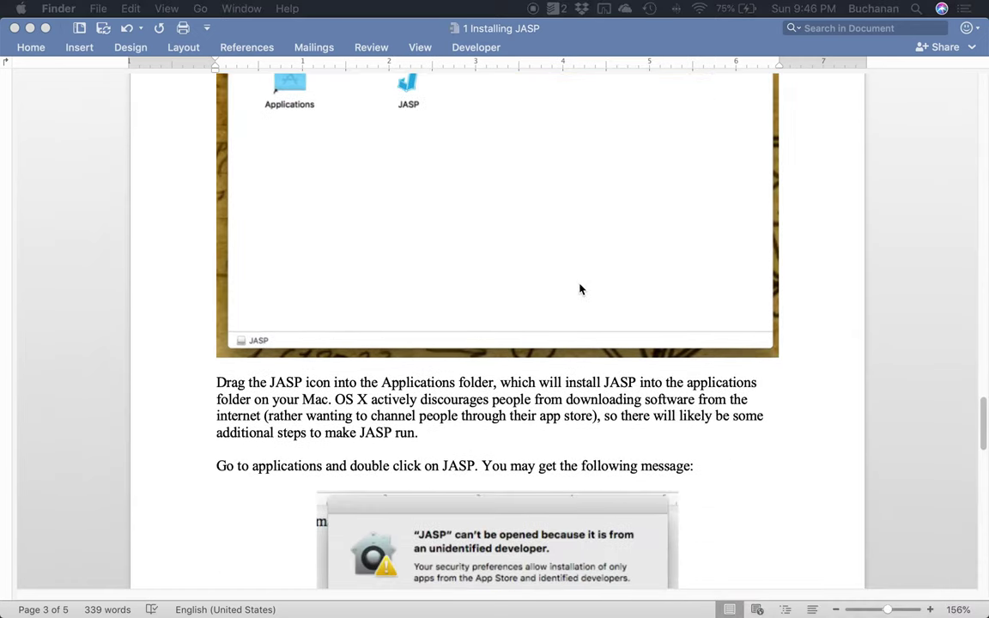
Step: Scroll past the 'JASP can't be opened' image to the Spotlight and Security & Privacy screenshots
scroll(580, 289, down, 3)
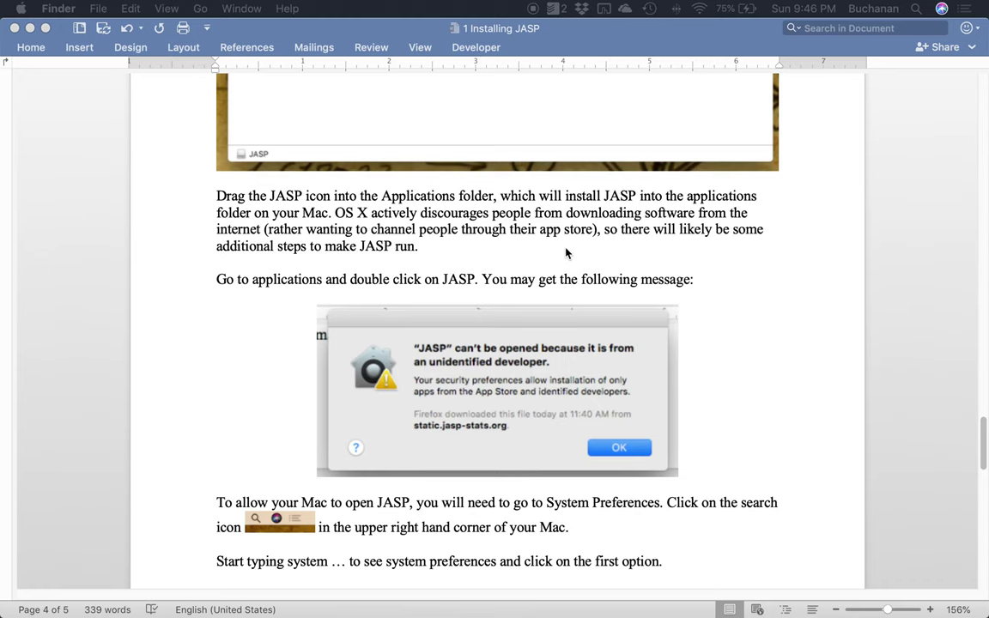
scroll(566, 253, down, 5)
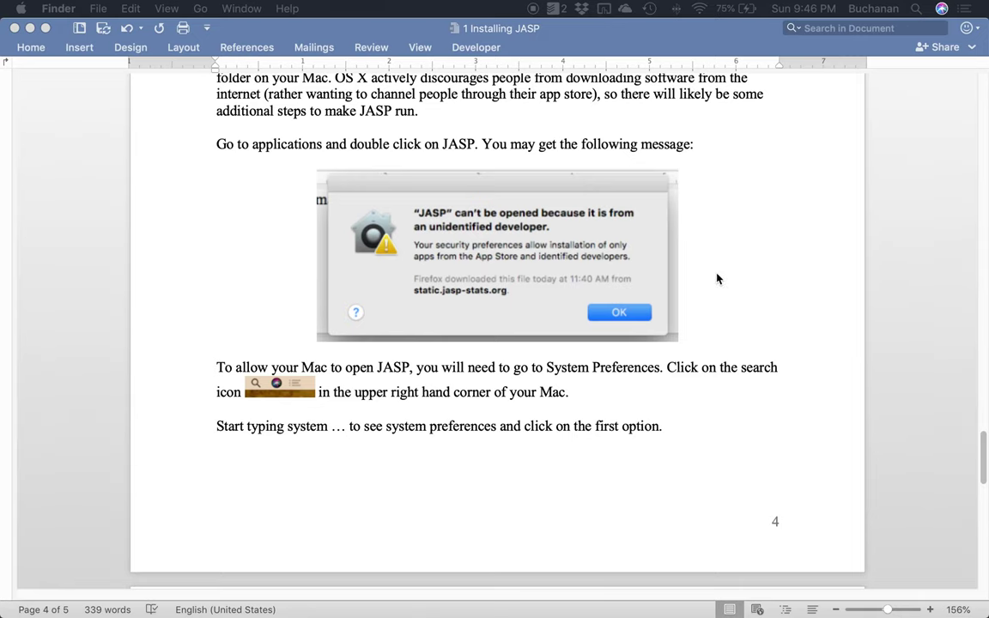
scroll(437, 349, down, 16)
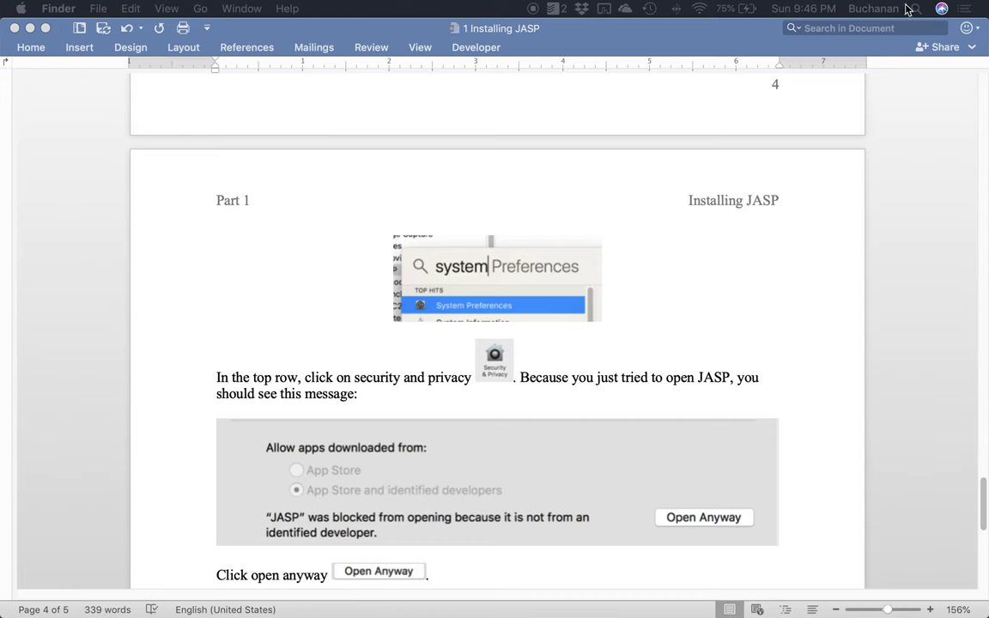
key(super+space)
Step: Launch System Preferences by searching 'syste', then return to the guide's page 5 'Open Anyway' step
text(syste)
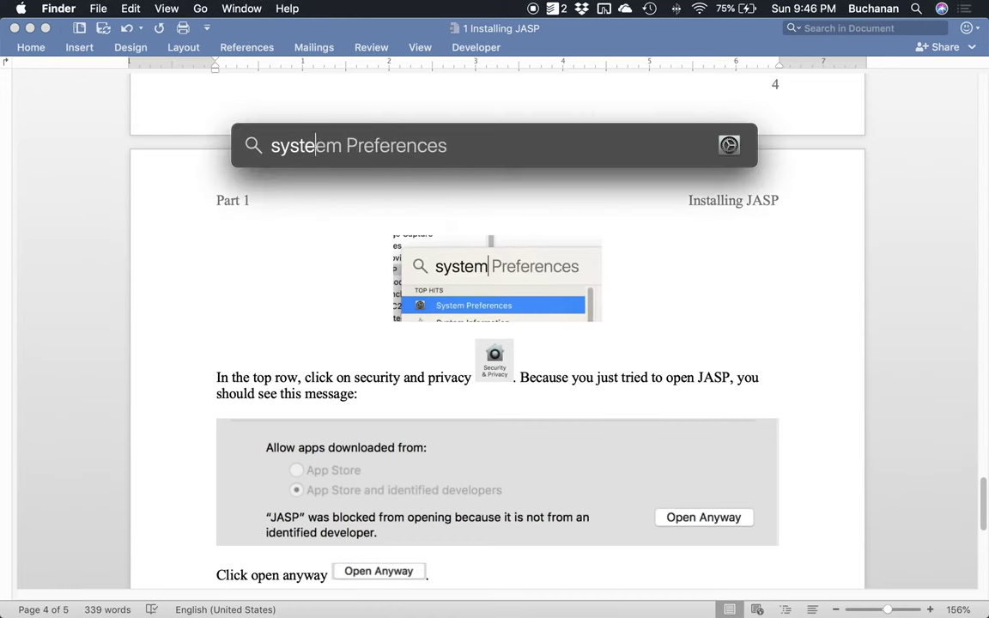
key(Return)
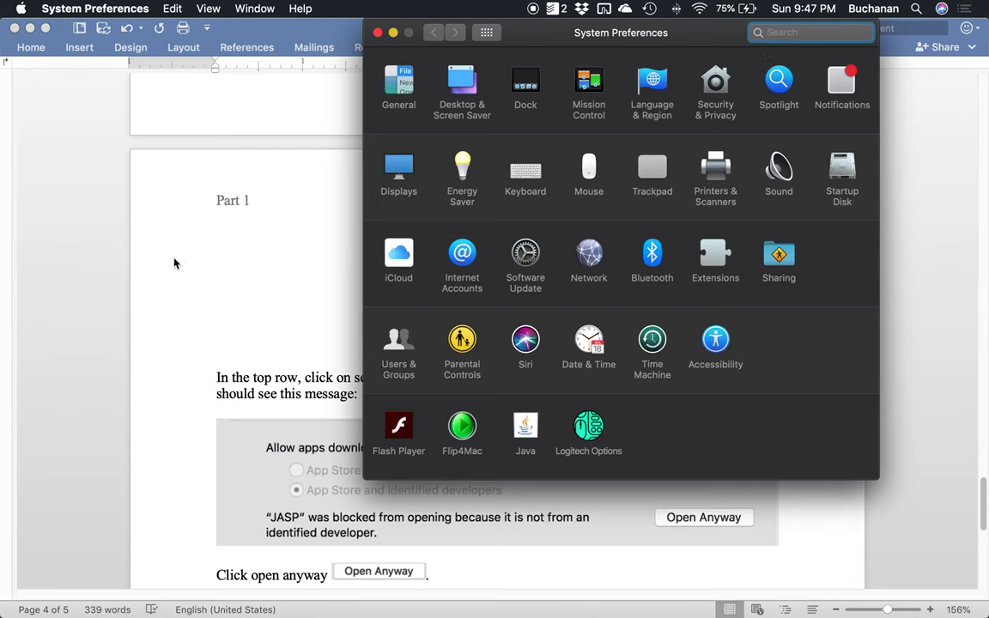
click(222, 319)
scroll(397, 335, down, 4)
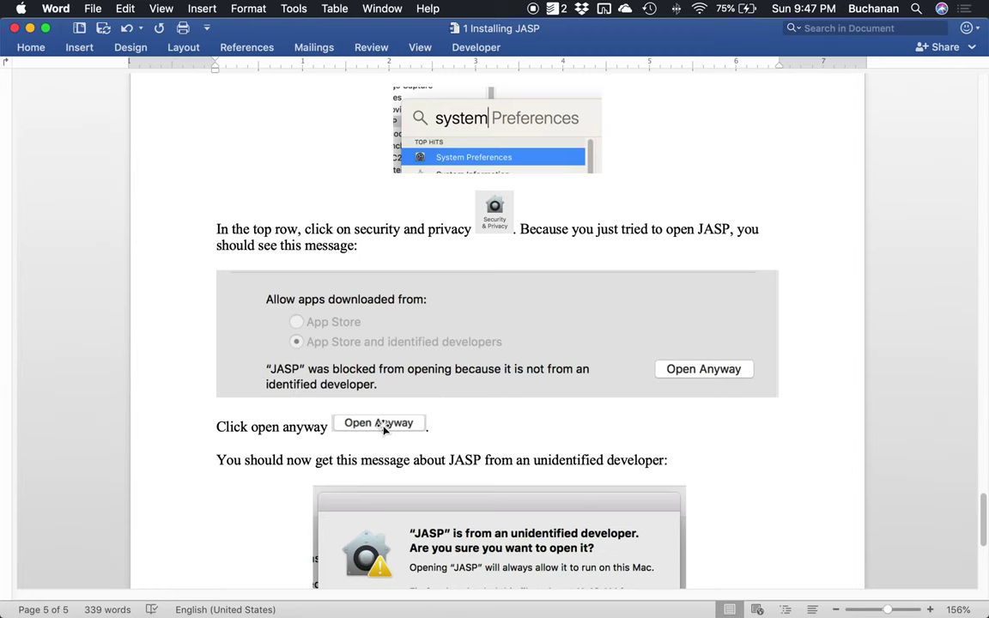
Step: Scroll down page 5 to the Open/Cancel dialog image and the closing 'JASP should now open.' note
scroll(391, 438, down, 5)
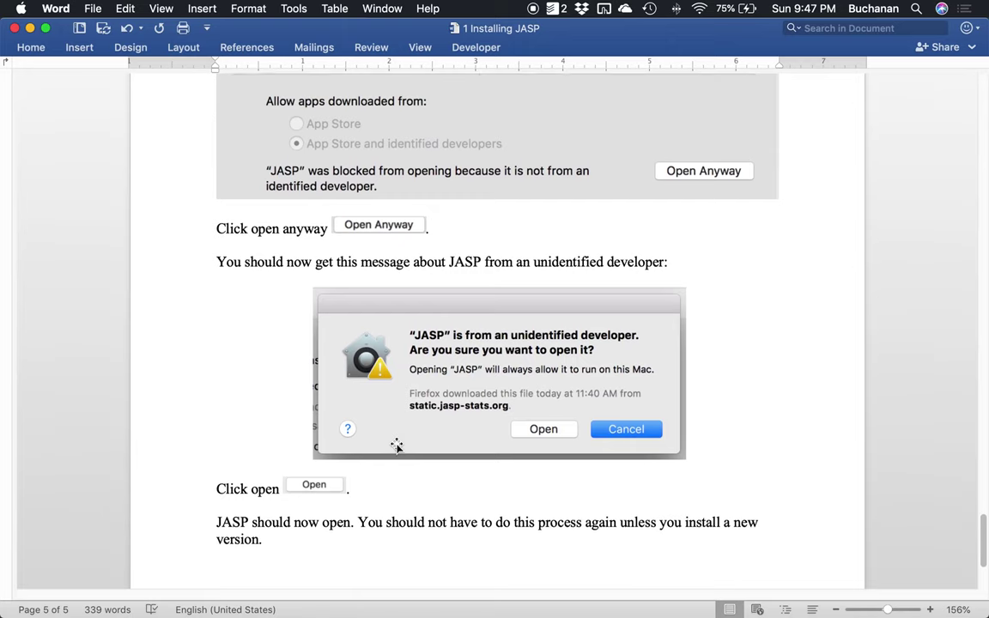
scroll(397, 444, down, 3)
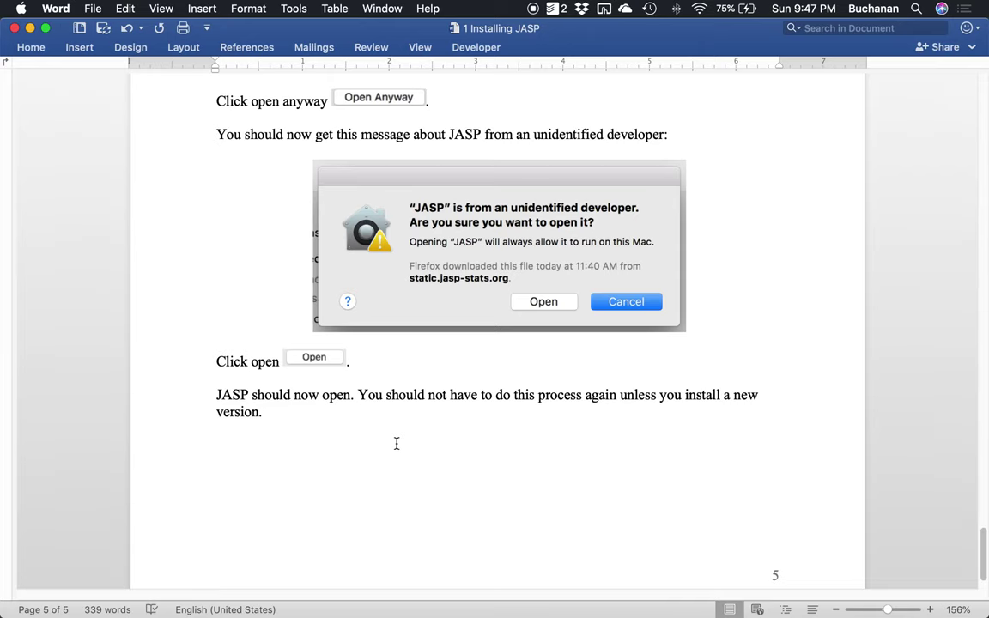
scroll(396, 443, down, 3)
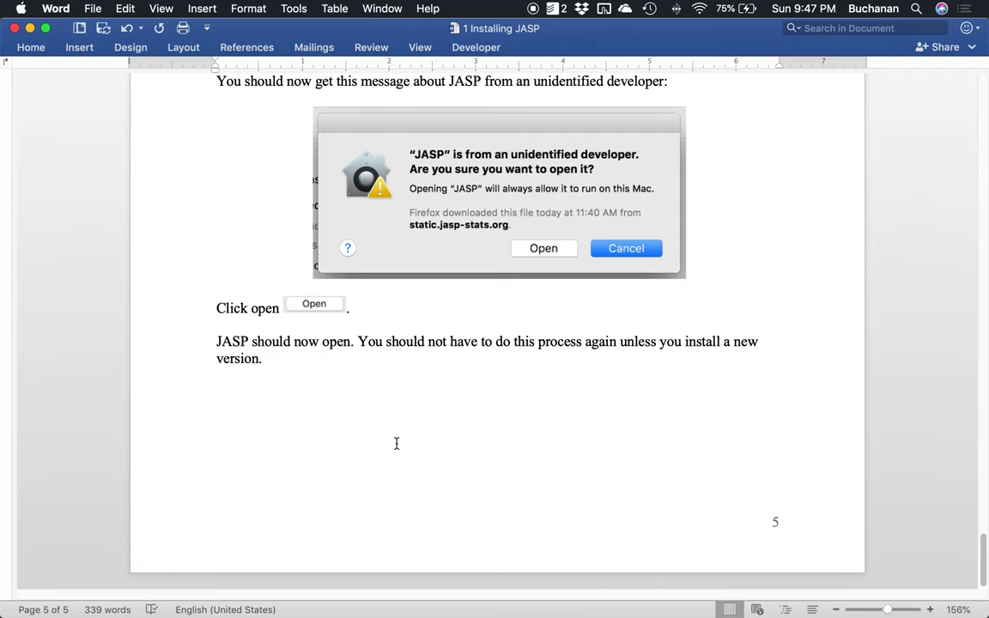
scroll(397, 443, up, 1)
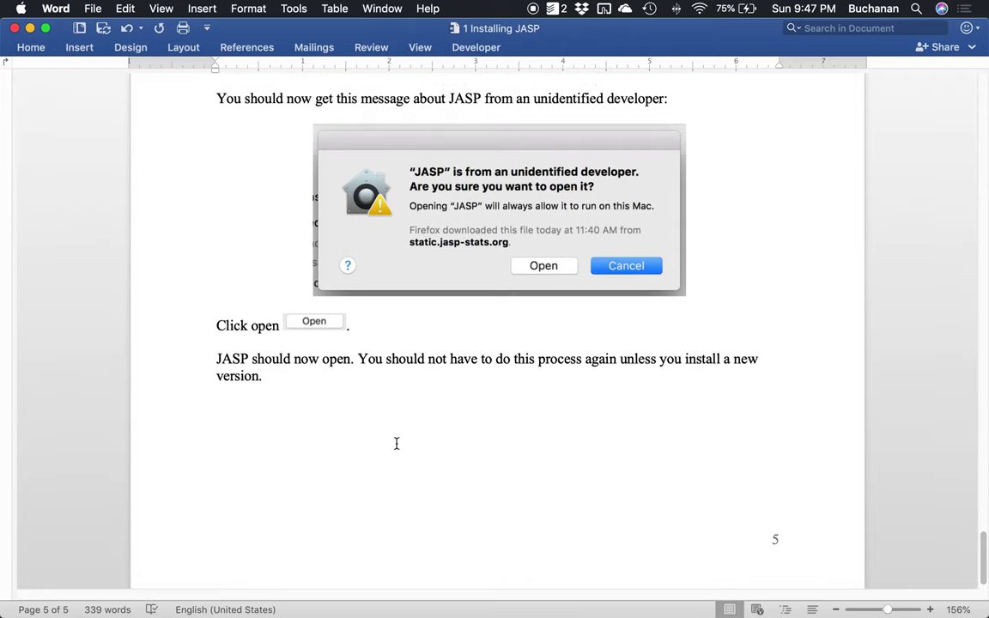